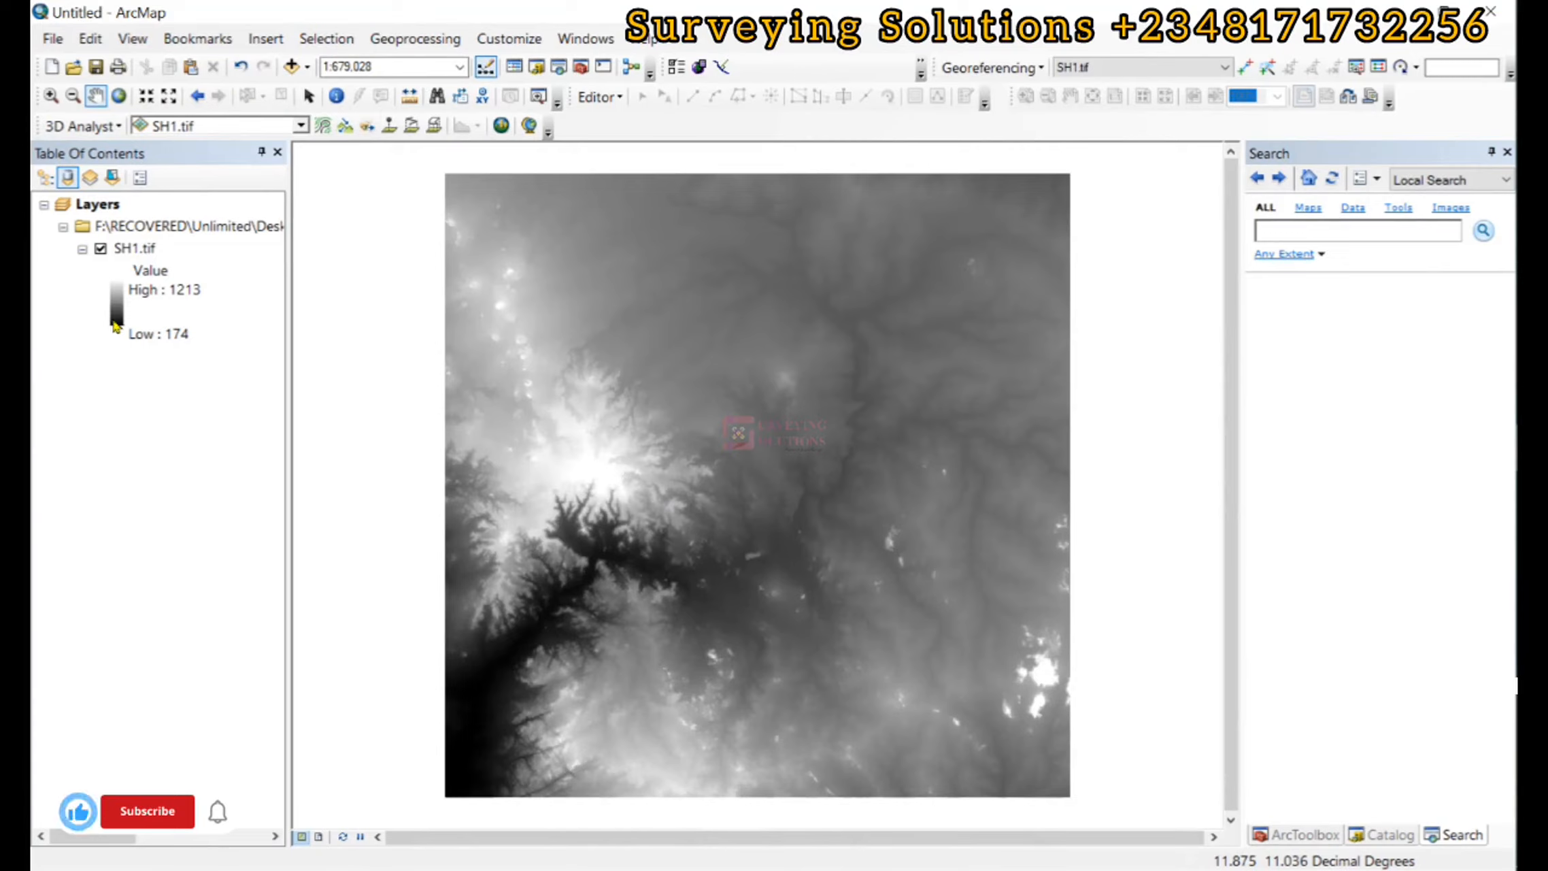
Symbolize the SH1.tif raster with the red-yellow-blue color ramp and invert it so high elevations are red.
double_click(116, 313)
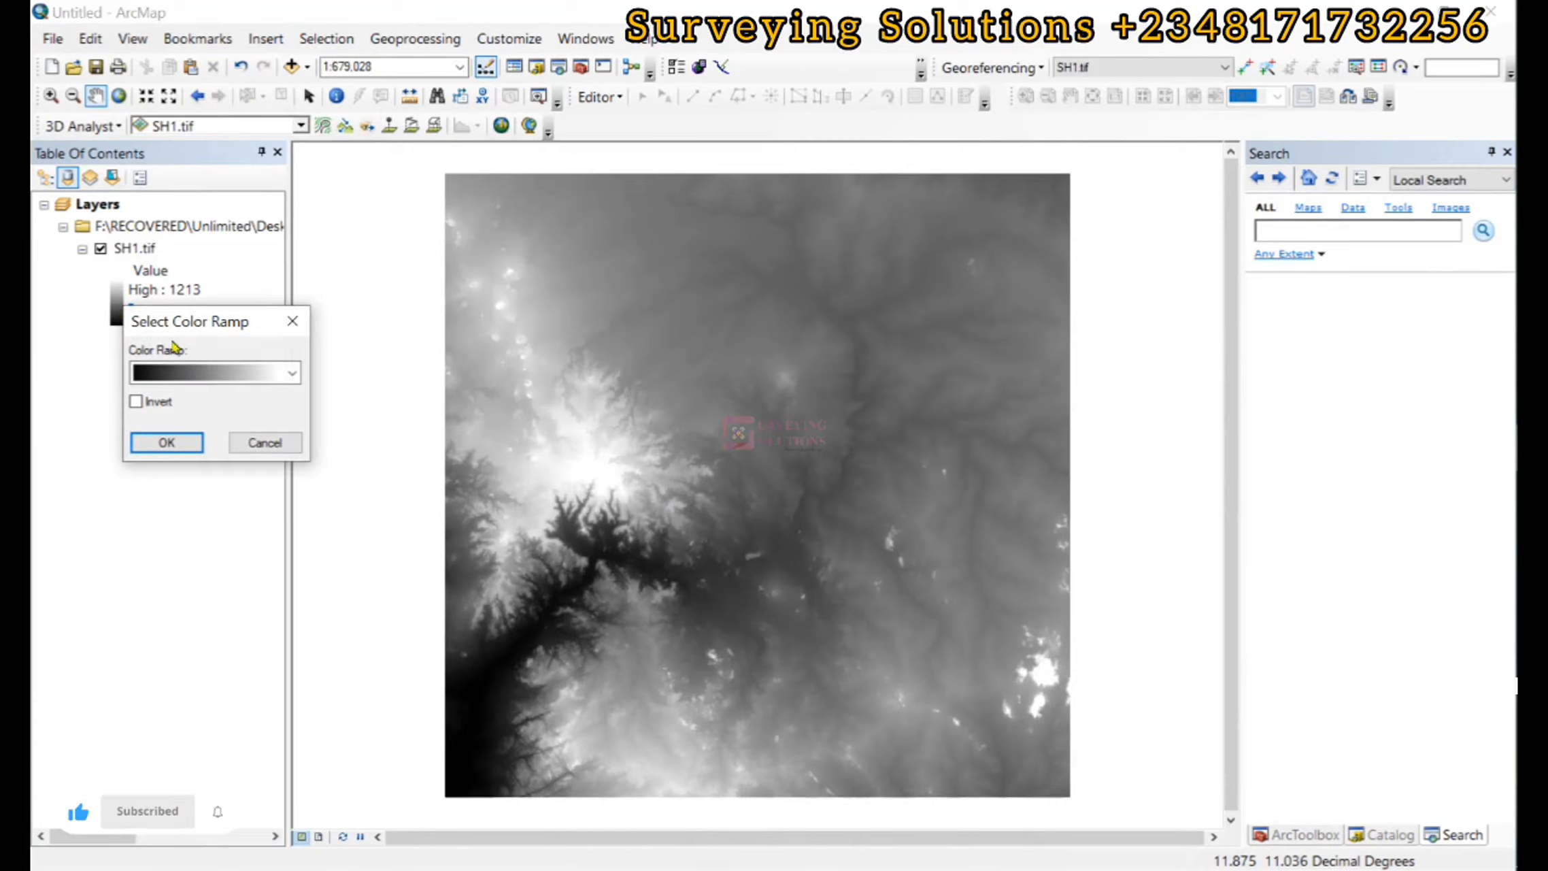
left_click(291, 376)
left_click(187, 411)
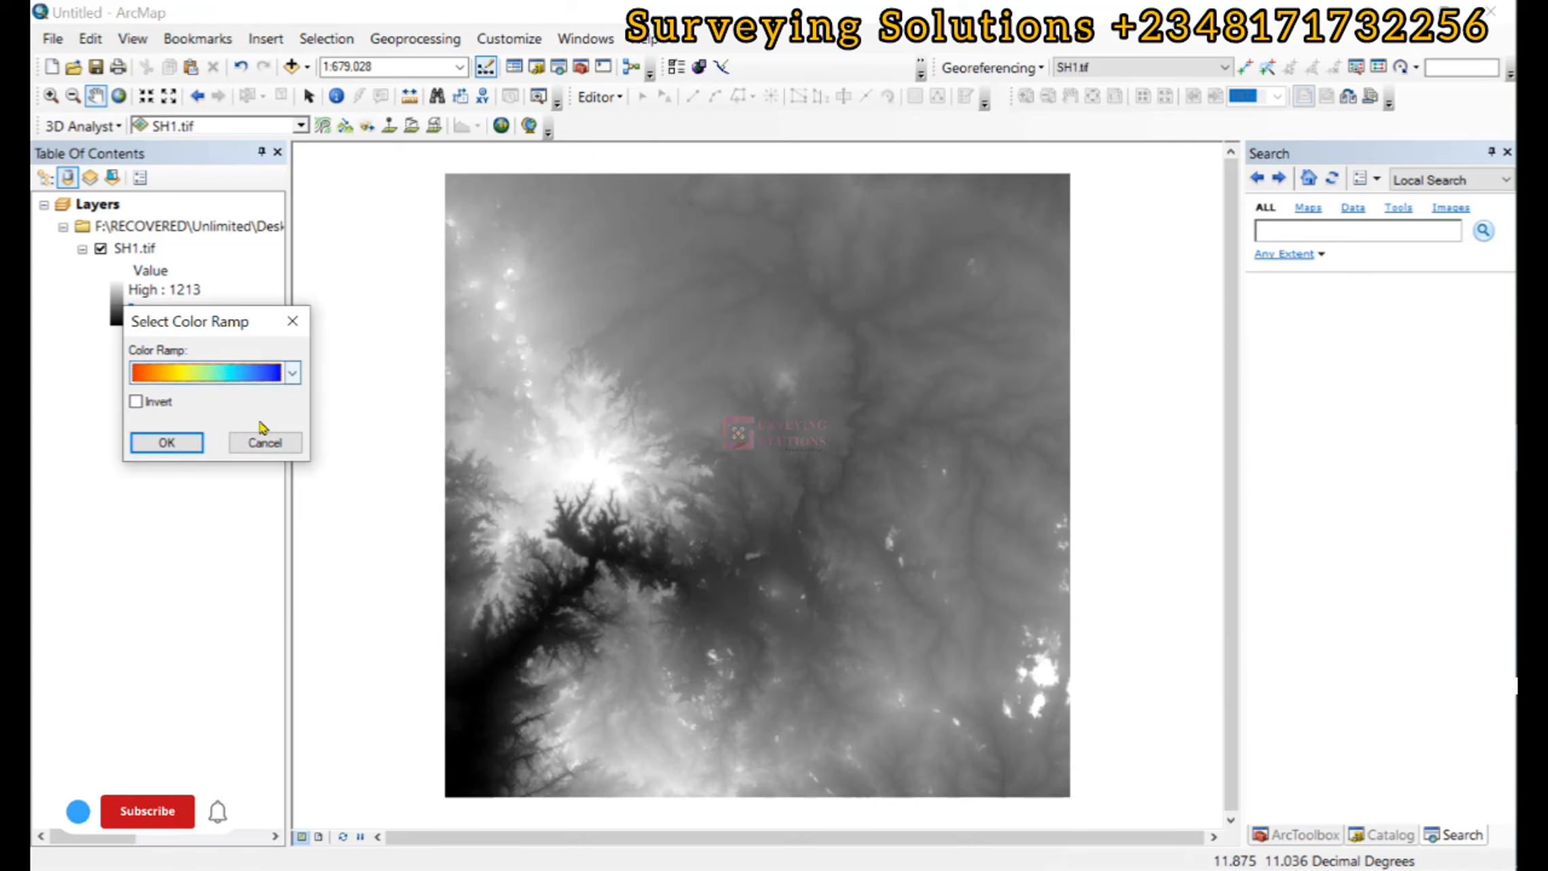
left_click(167, 442)
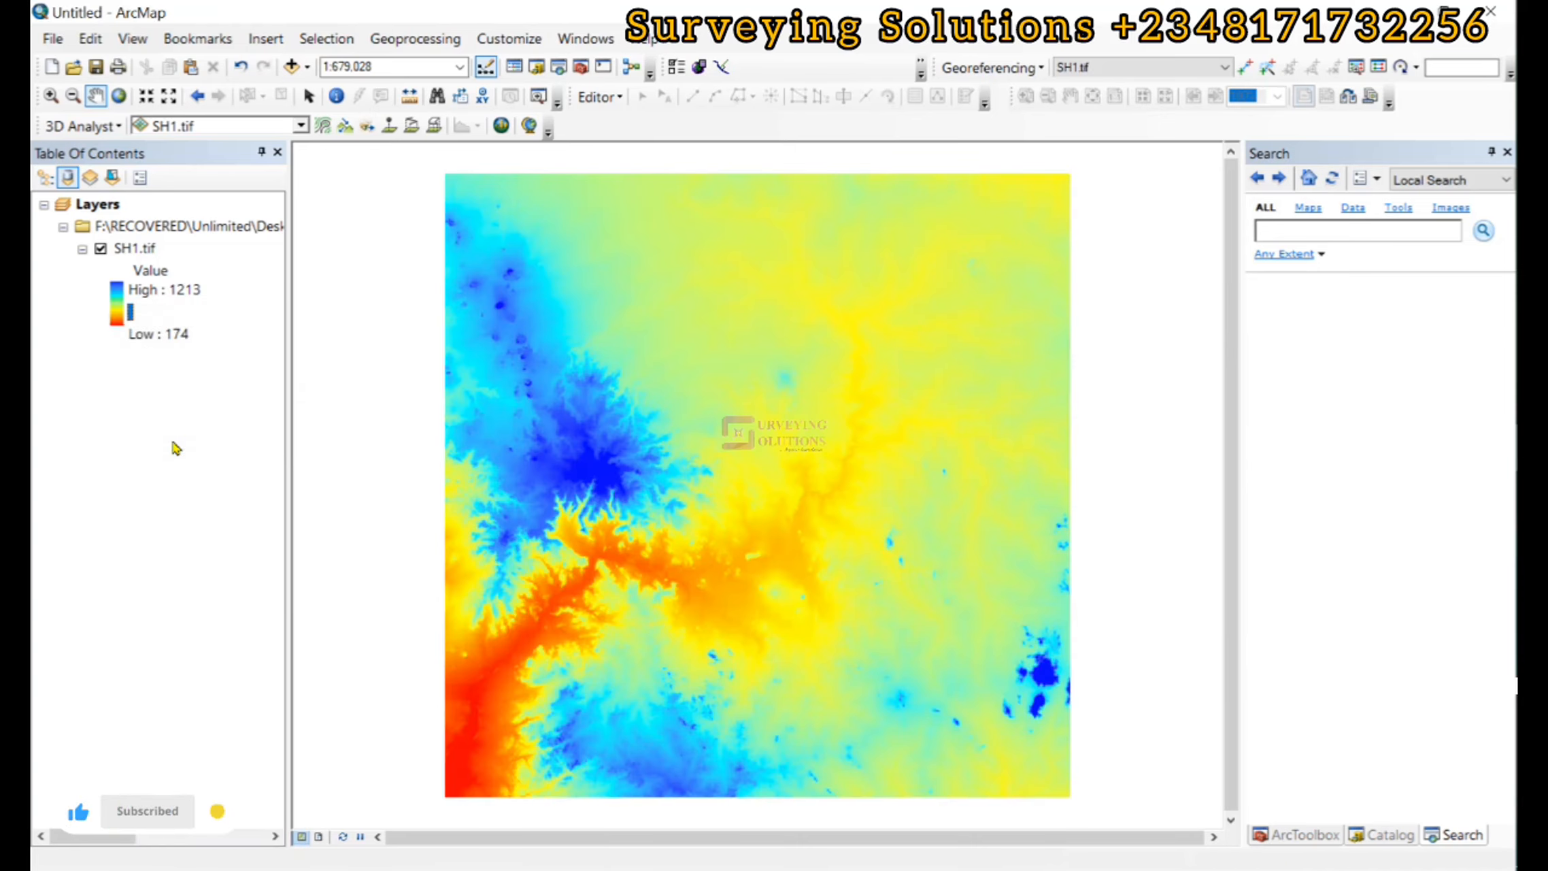
double_click(121, 304)
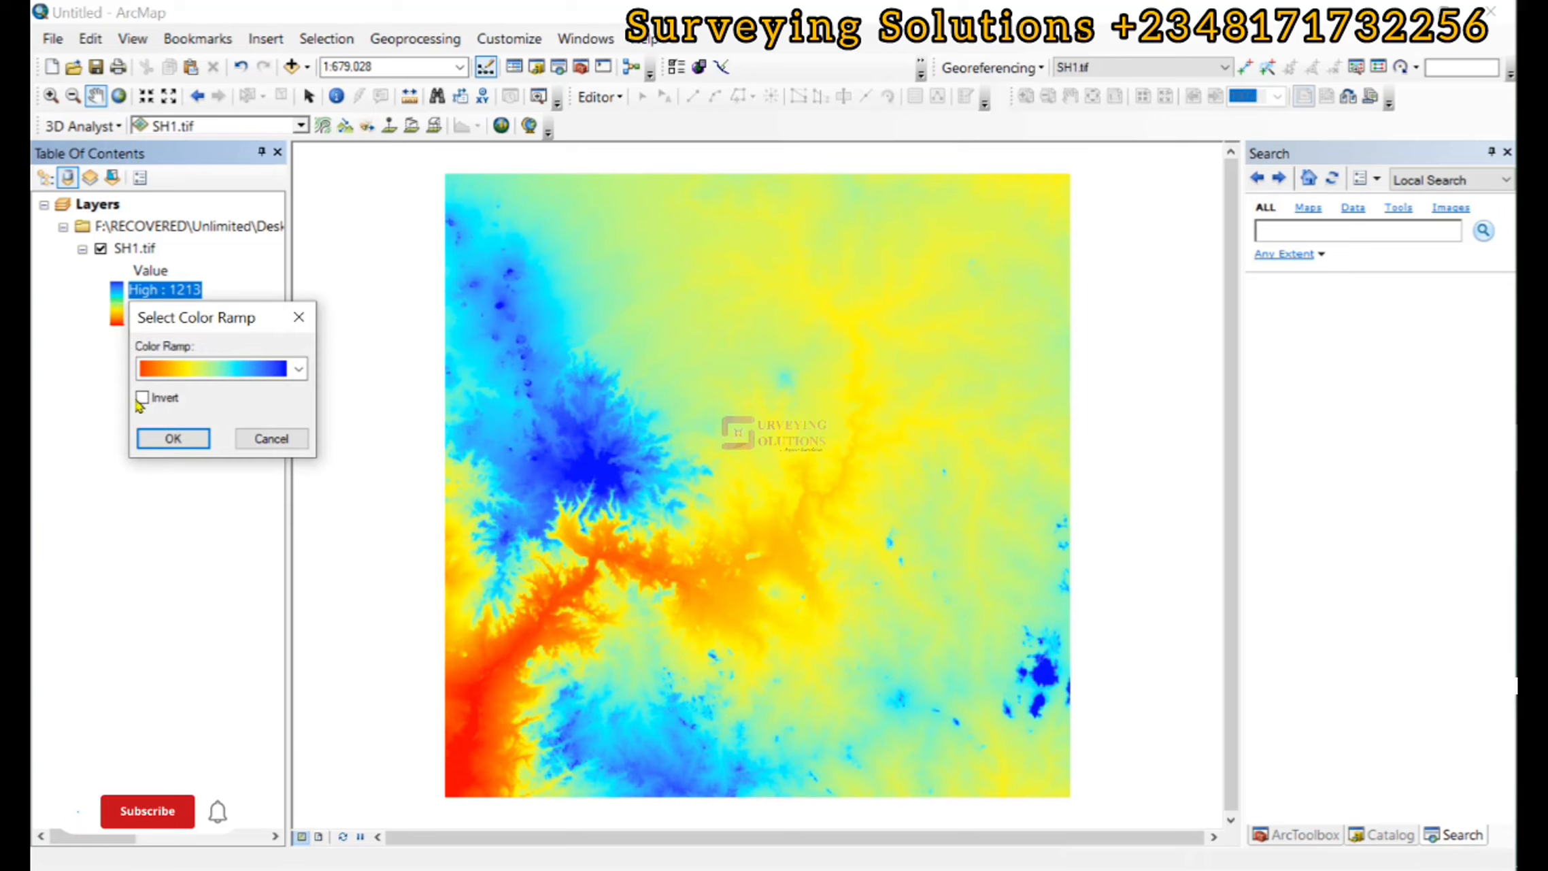
left_click(142, 399)
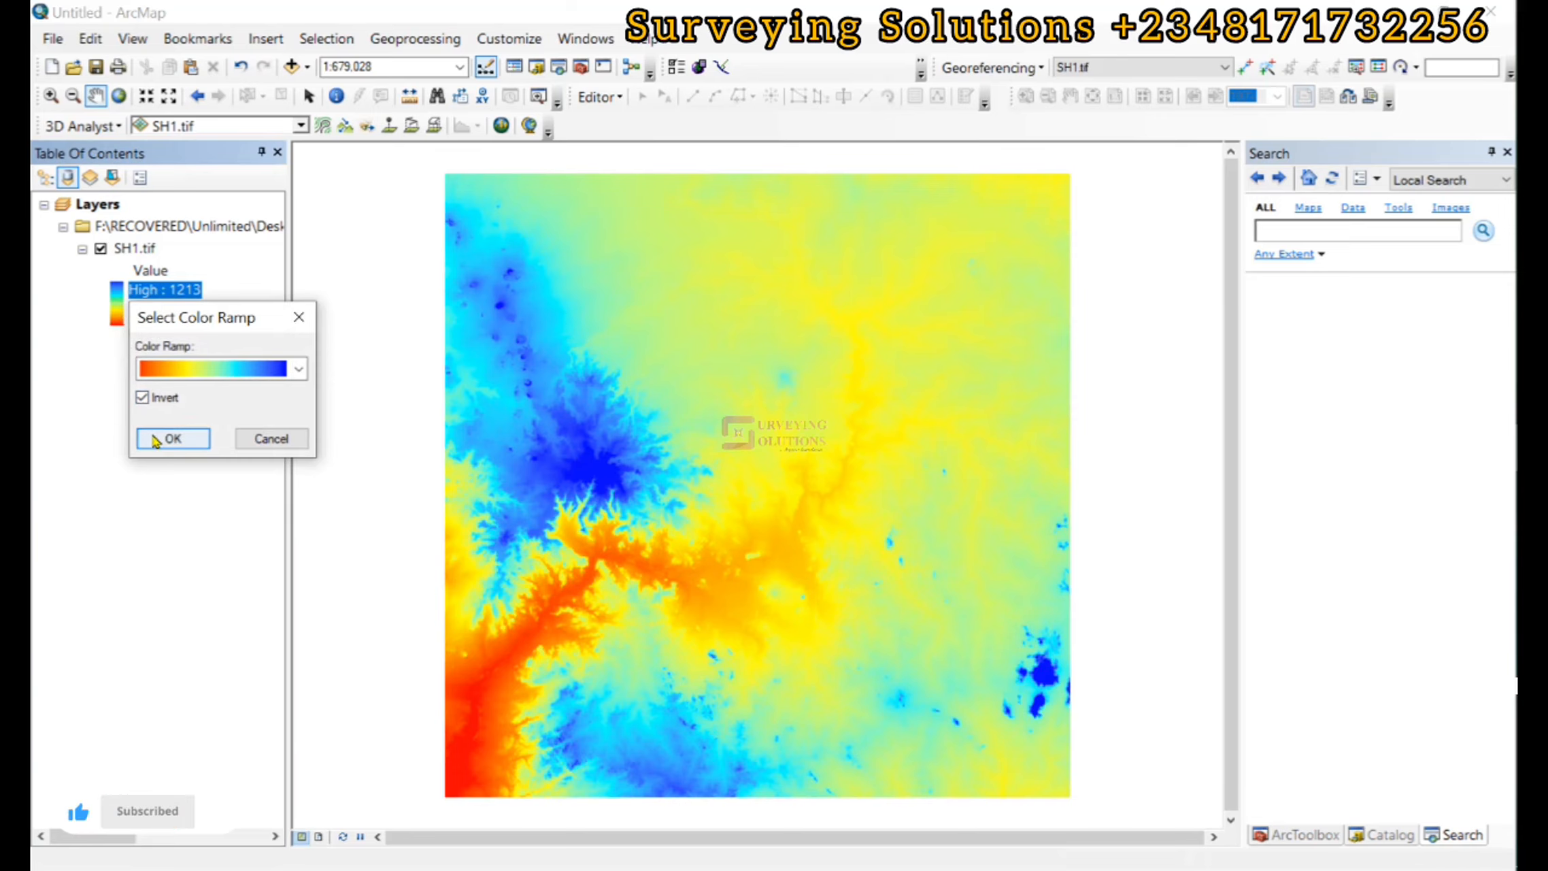
left_click(155, 438)
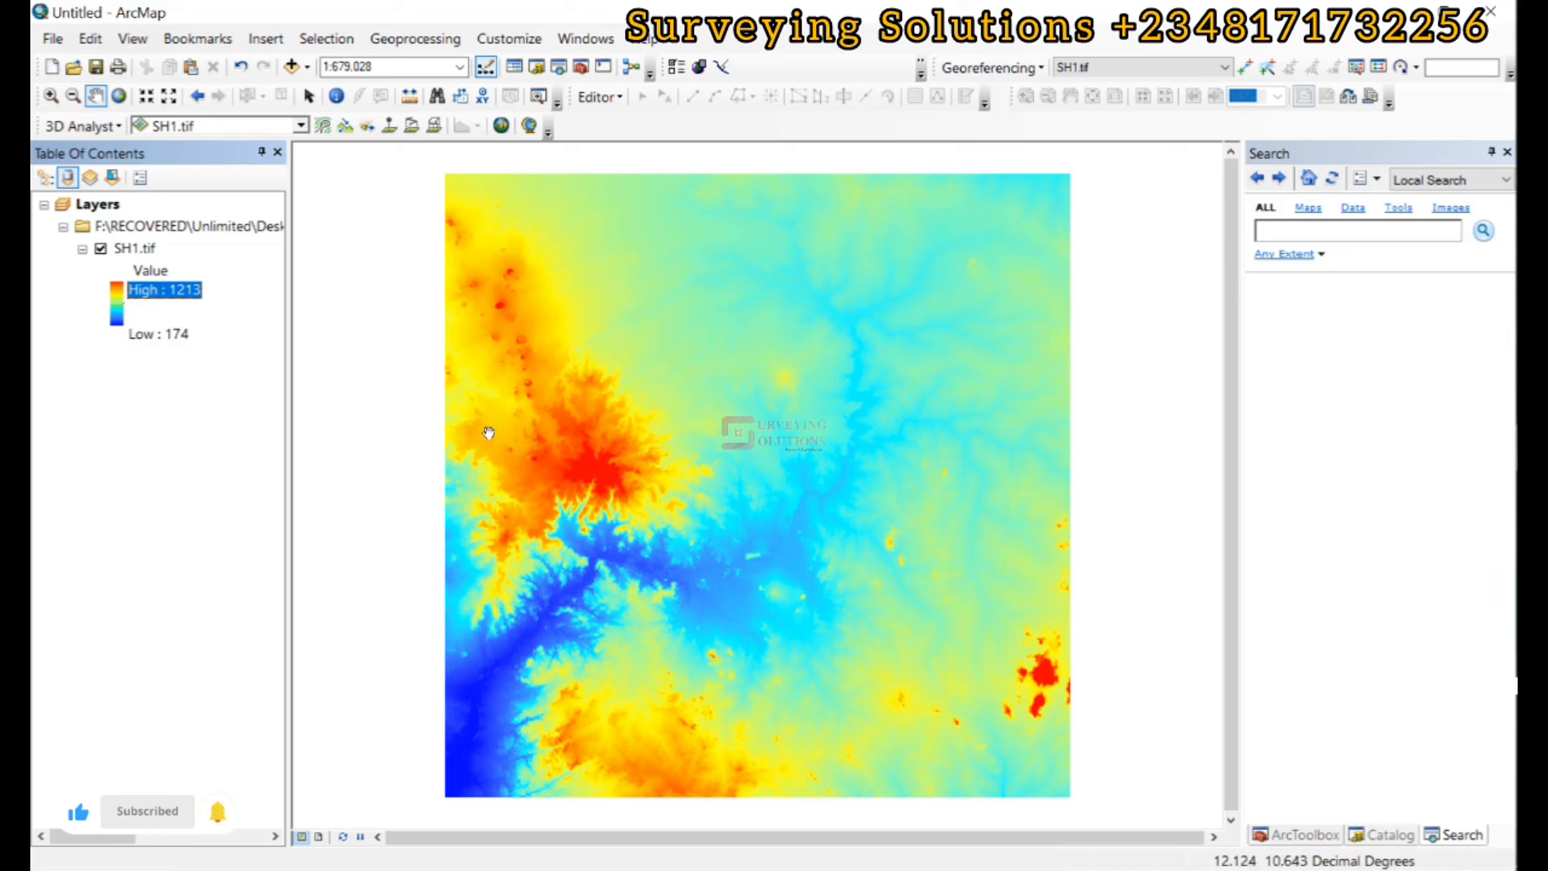
Search for RECLASSIFY and open the Spatial Analyst Reclassify tool.
left_click(1318, 236)
type("RECLASSIFY")
key("Return")
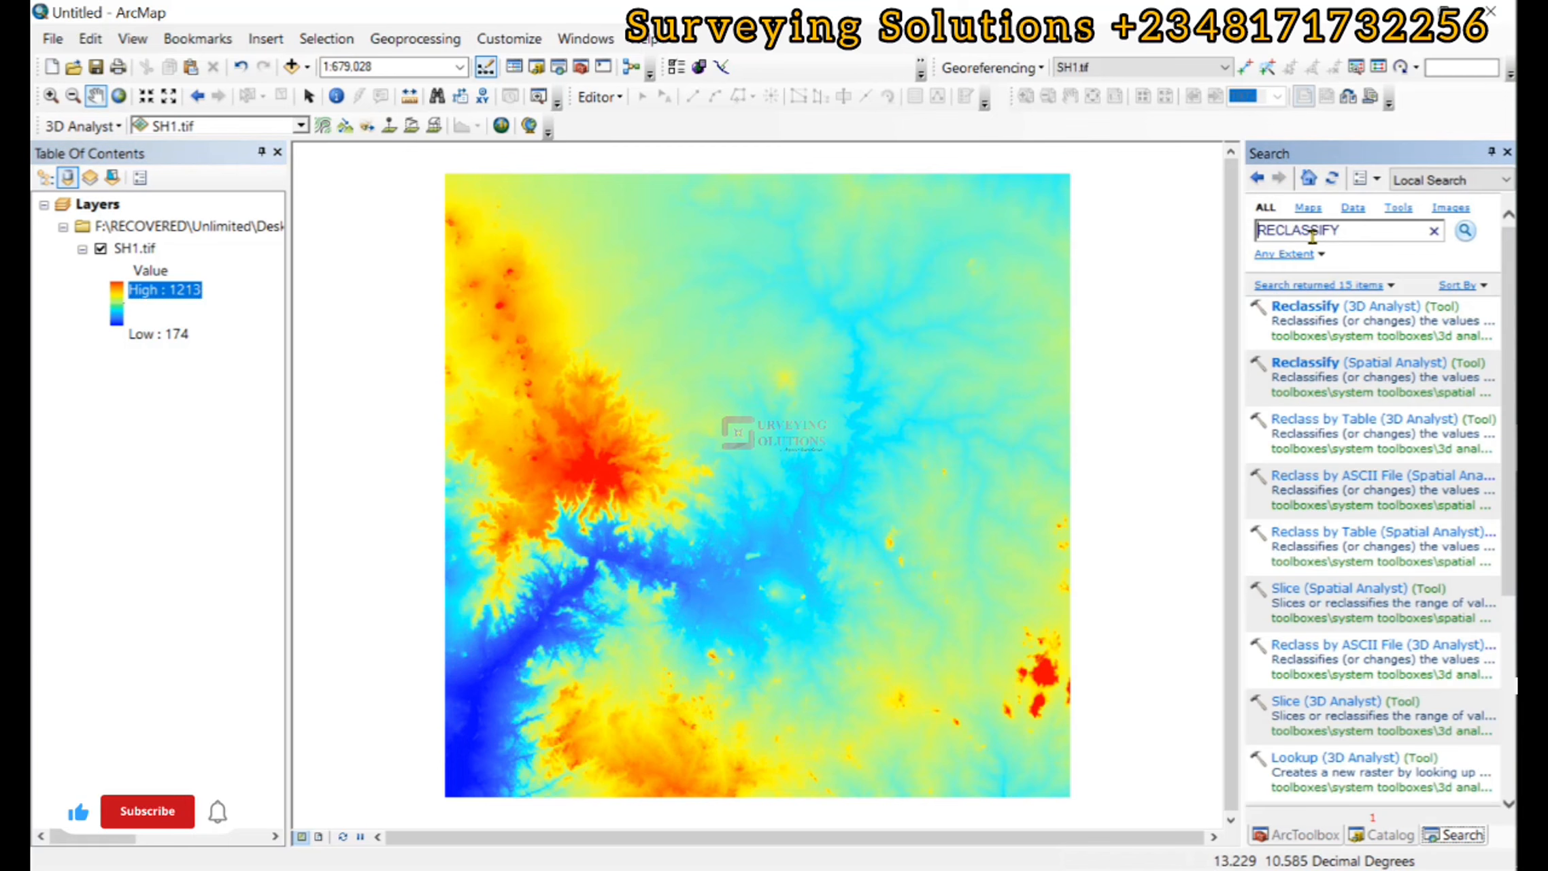
left_click(1336, 362)
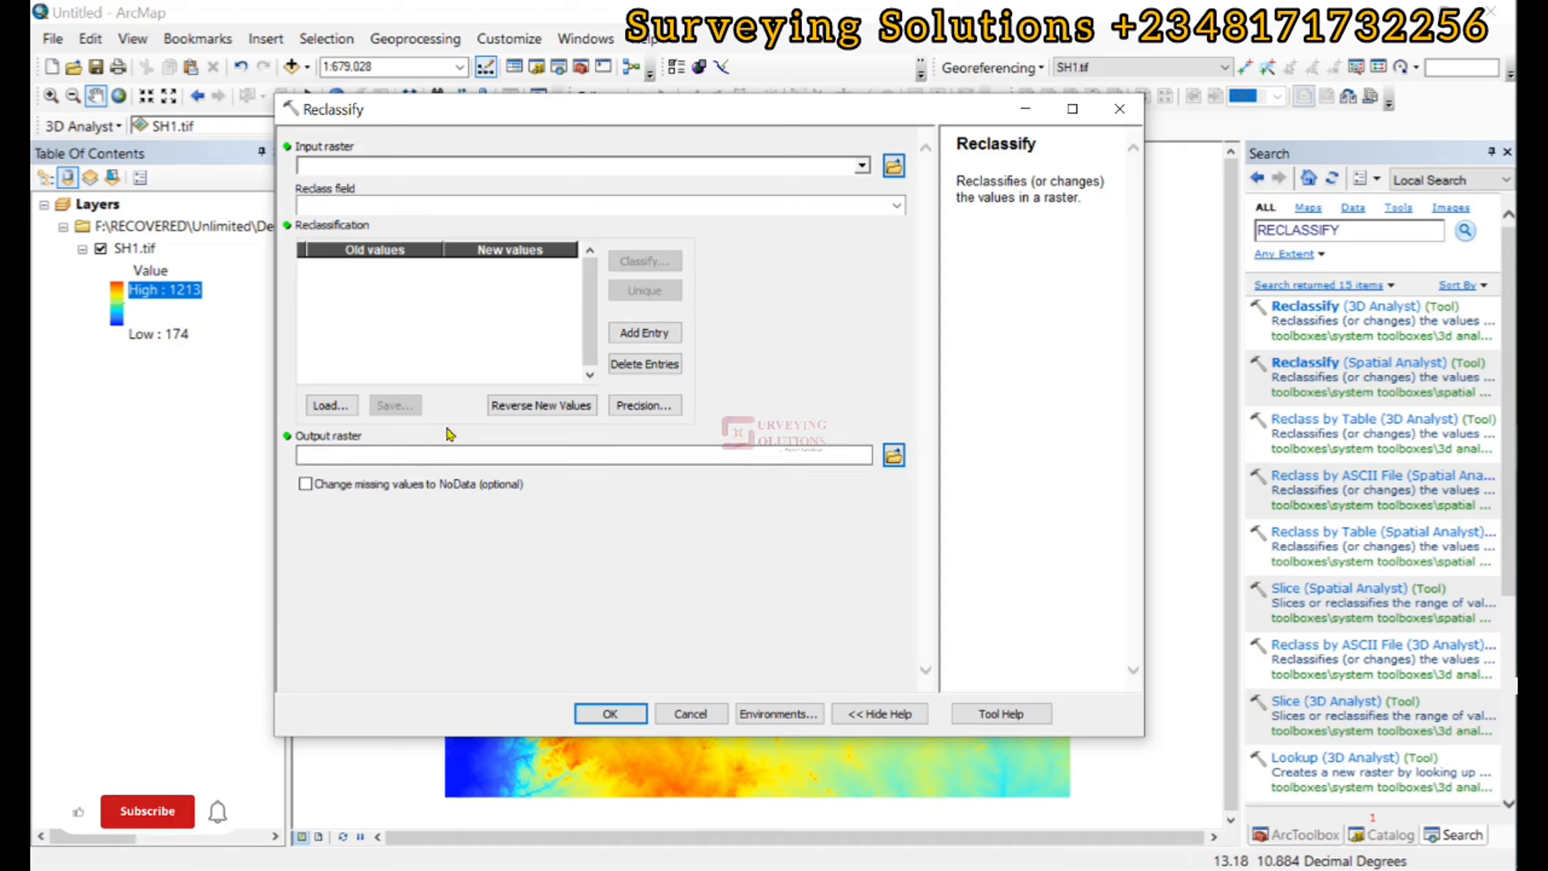
Set SH1.tif as the input raster for Reclassify, with Value as the reclass field.
left_click(863, 169)
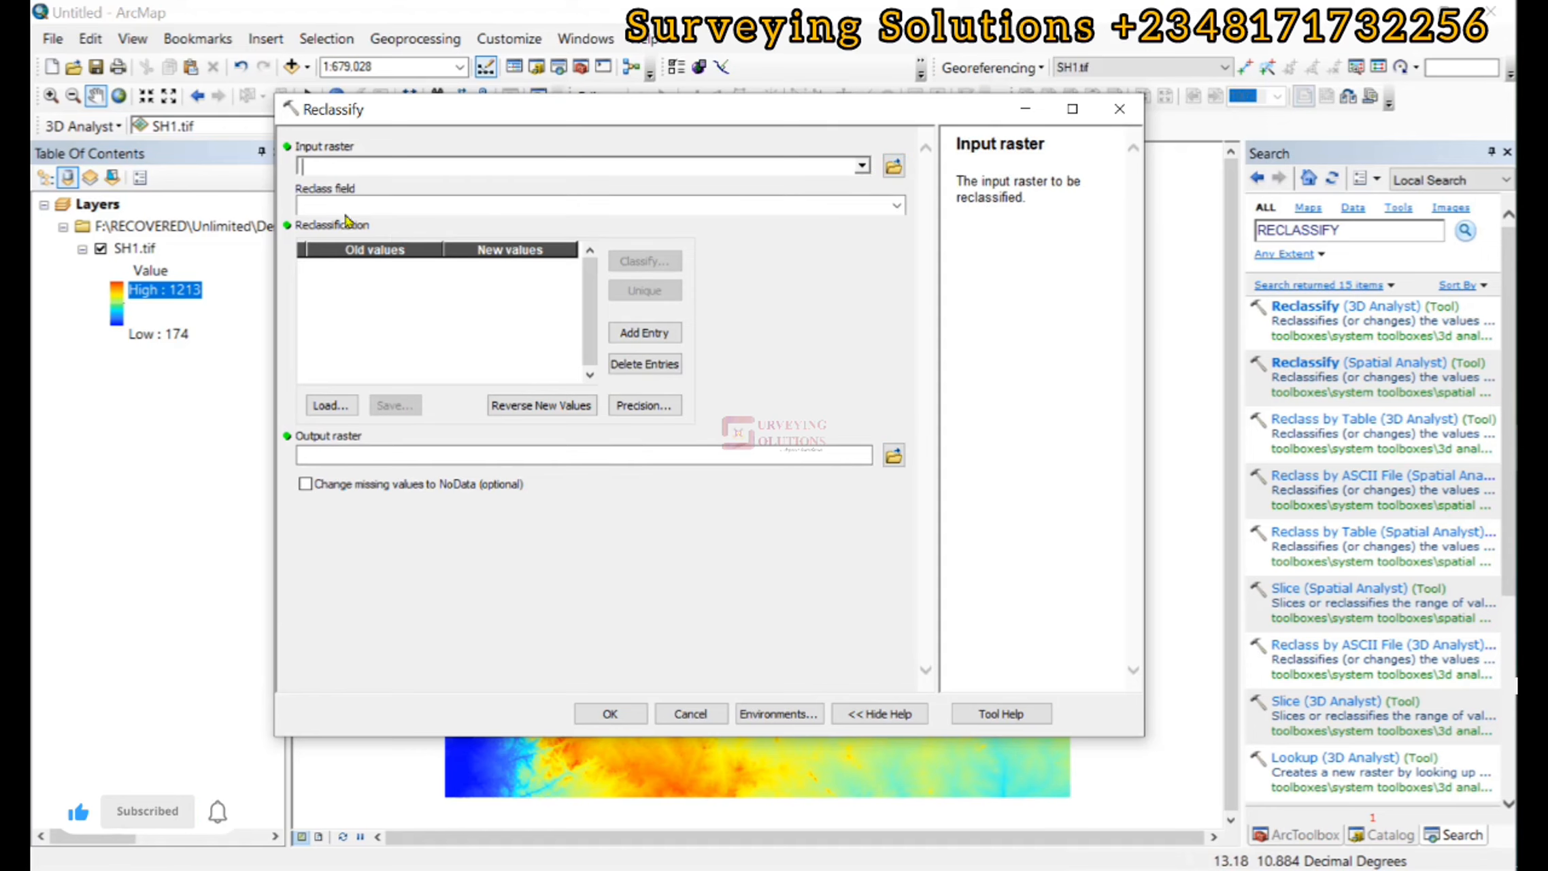
left_click(862, 169)
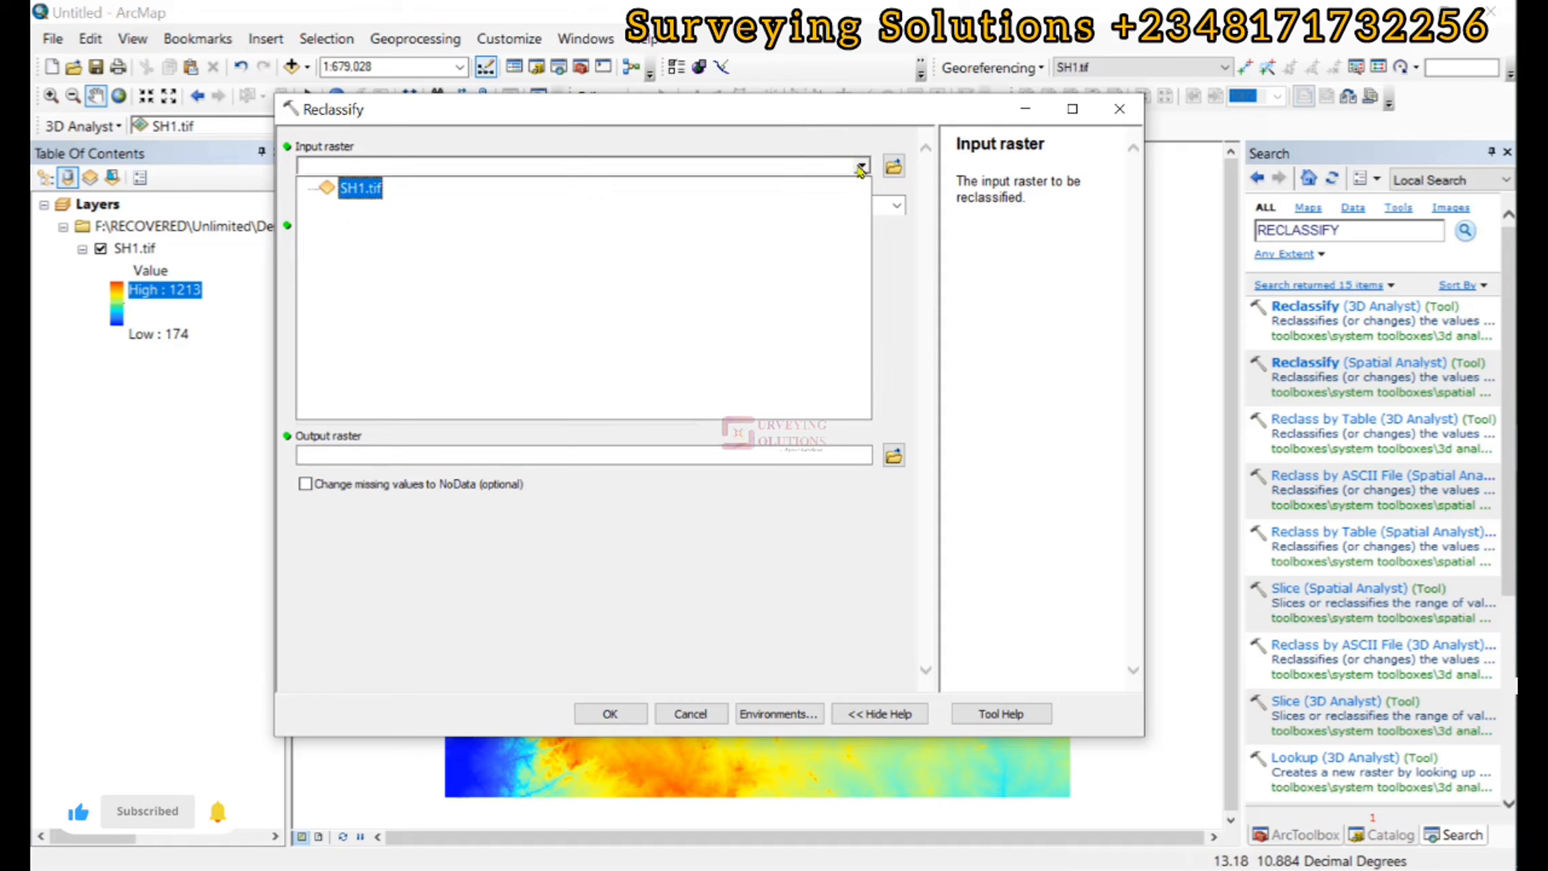
left_click(364, 192)
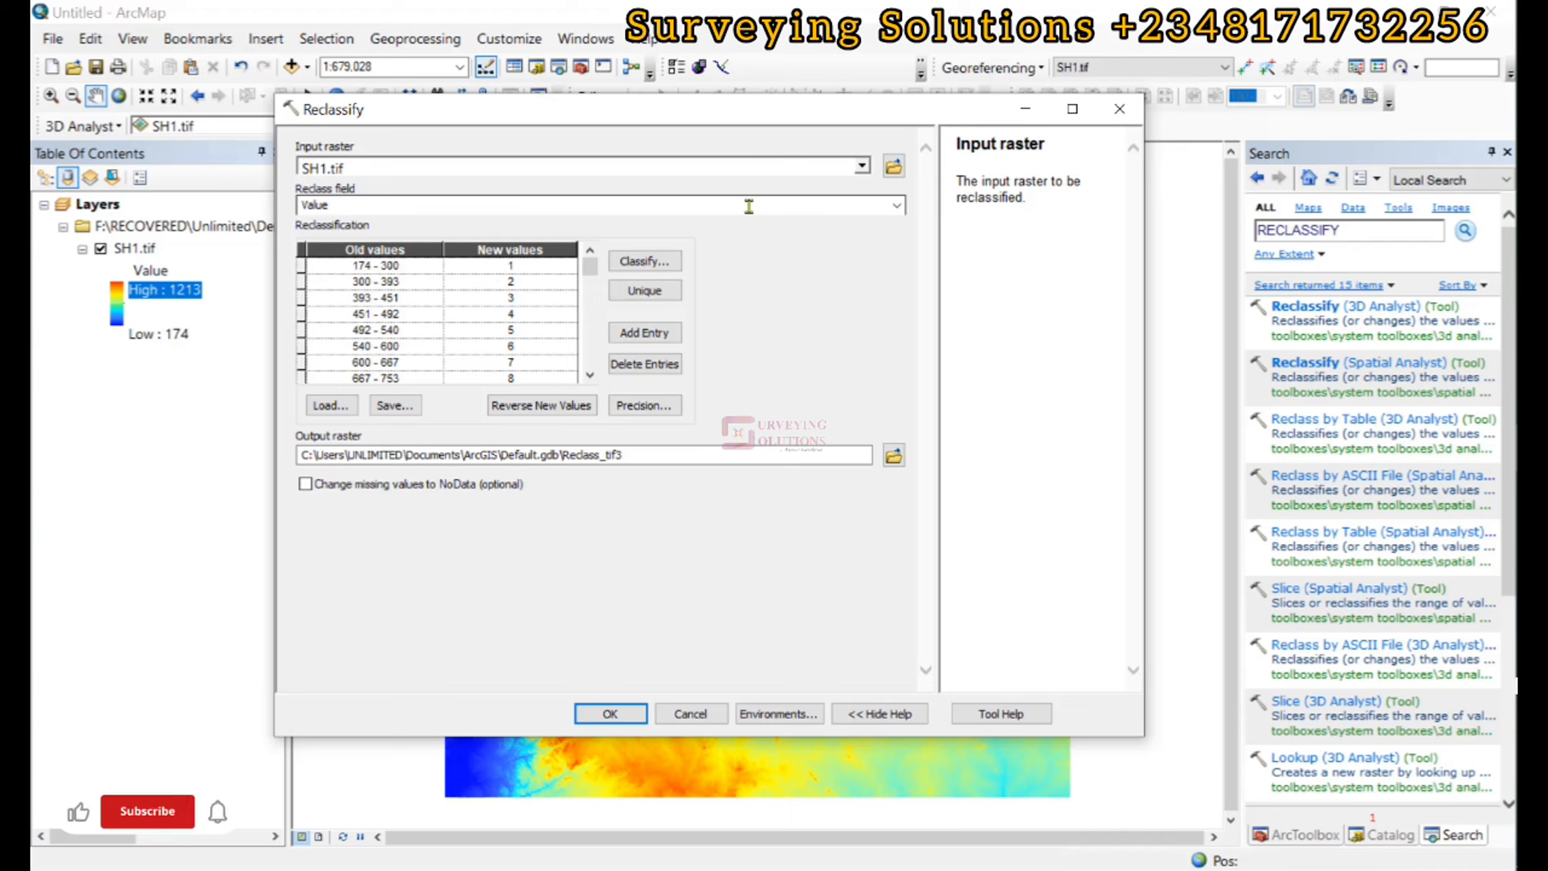
left_click(897, 204)
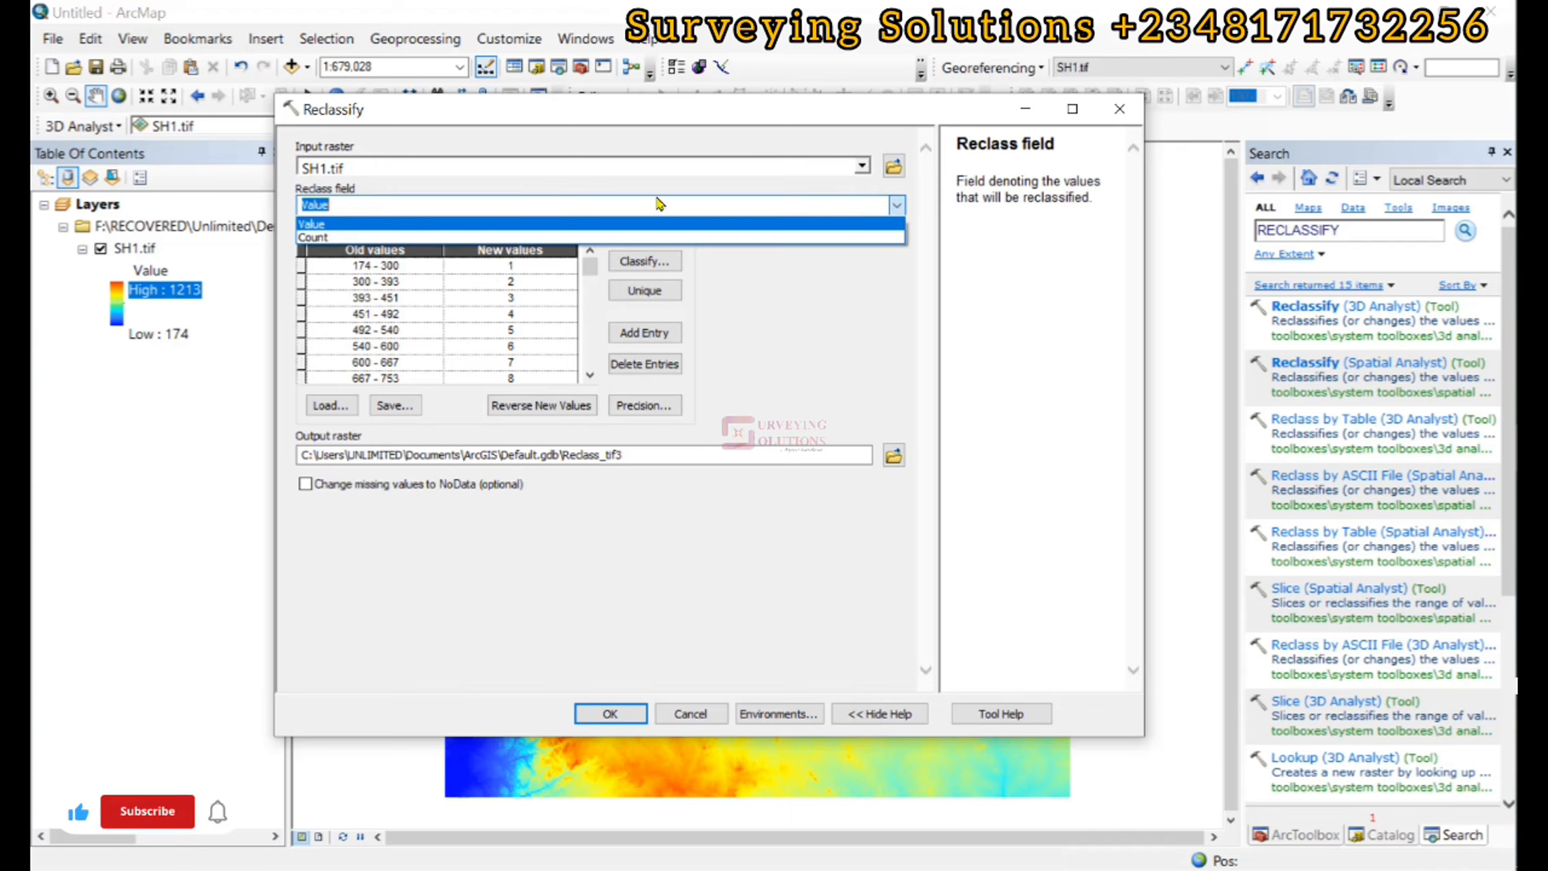
left_click(342, 224)
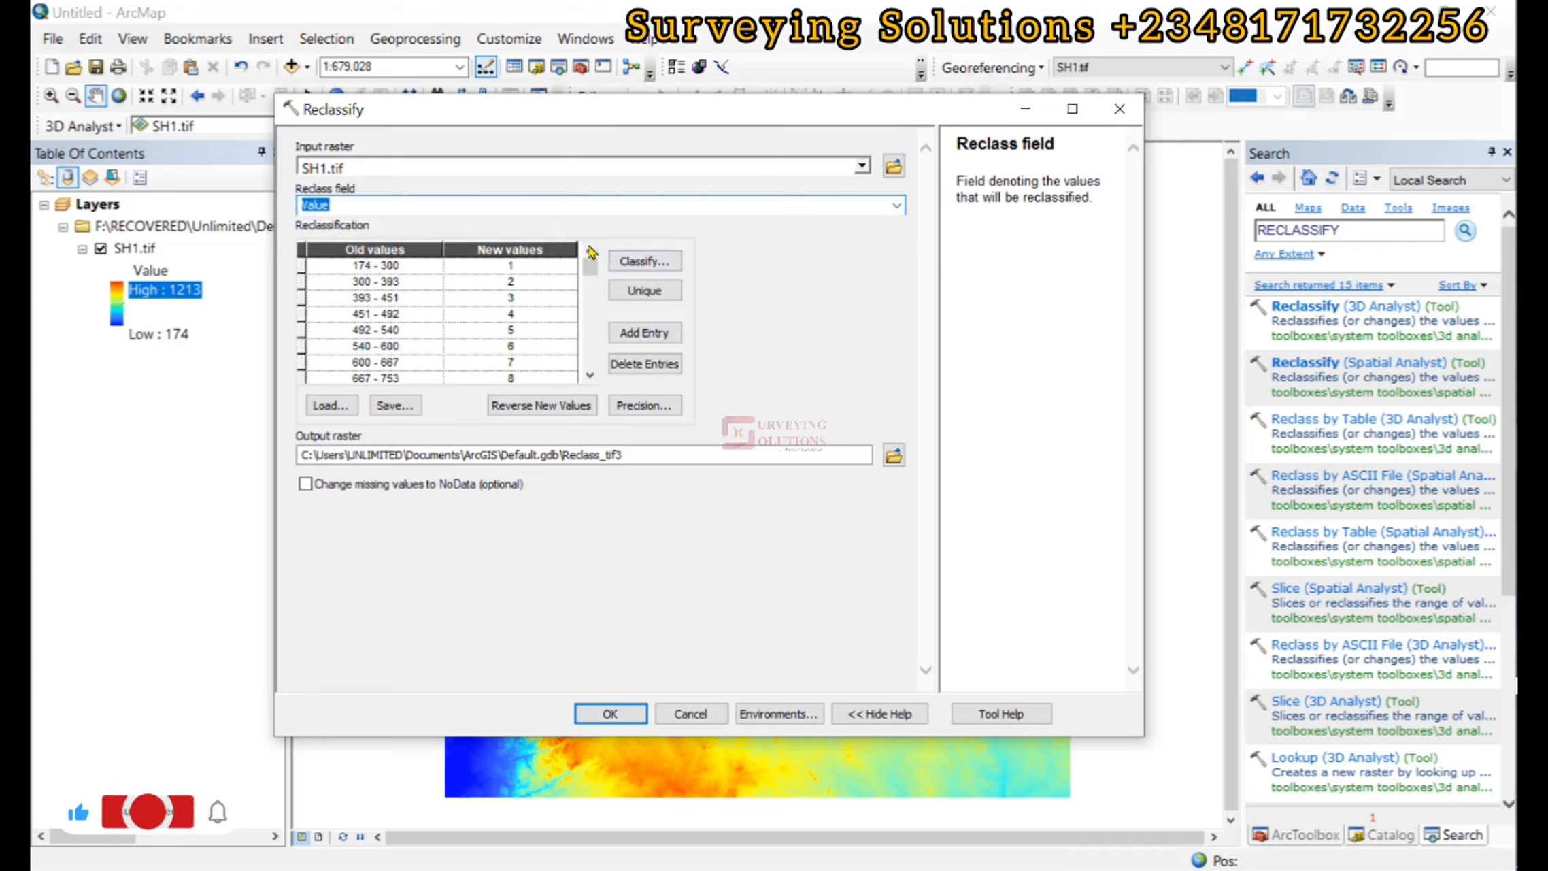
Classify the raster values into 3 classes using the Equal Interval method.
left_click(639, 262)
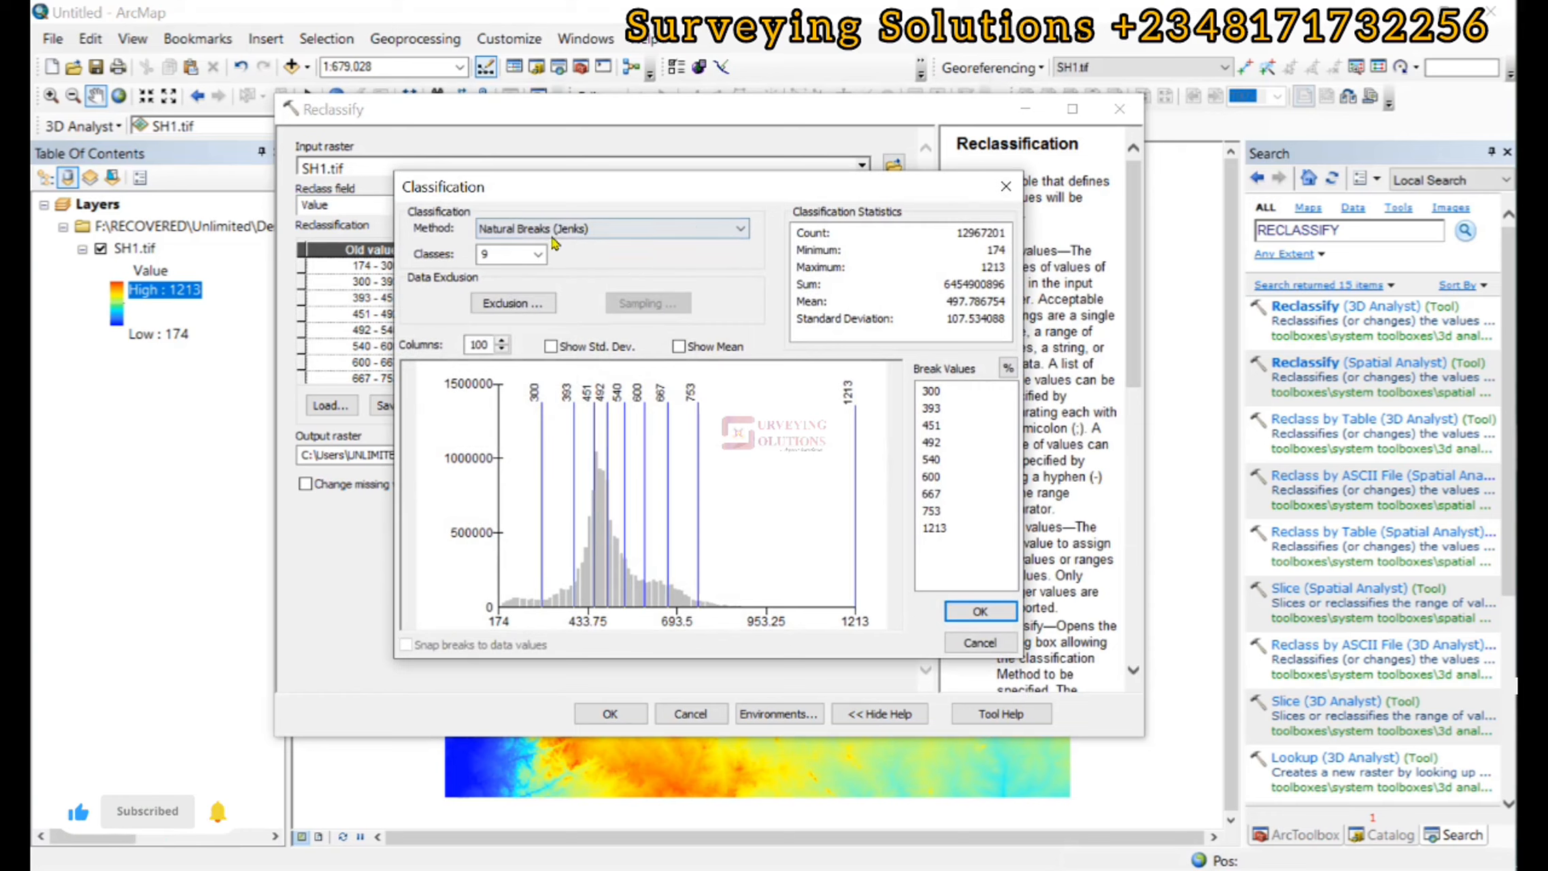
left_click(540, 253)
left_click(492, 277)
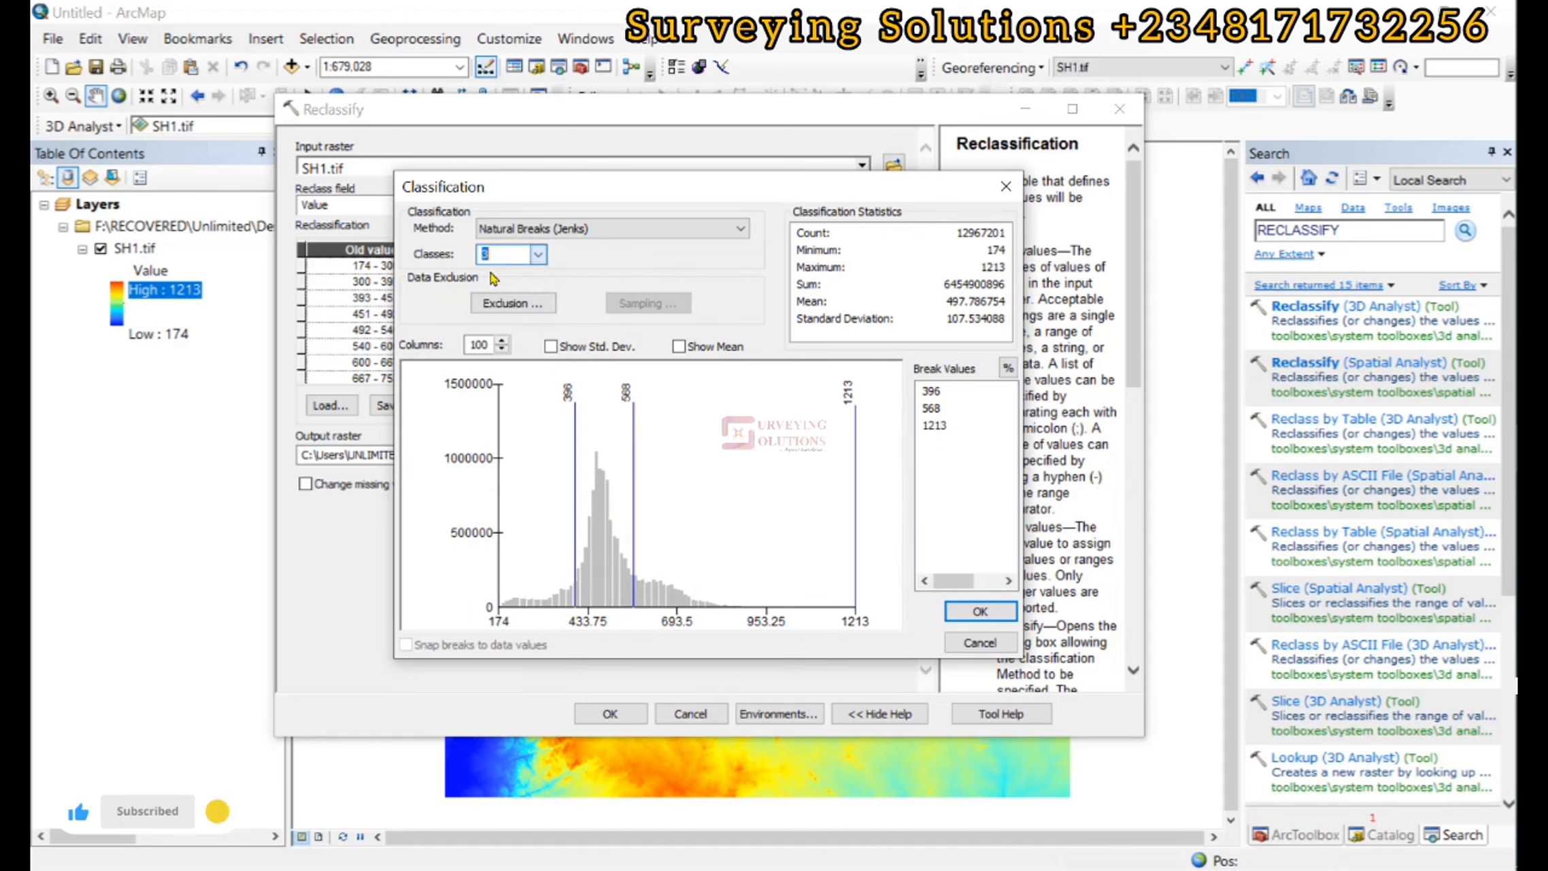
left_click(612, 229)
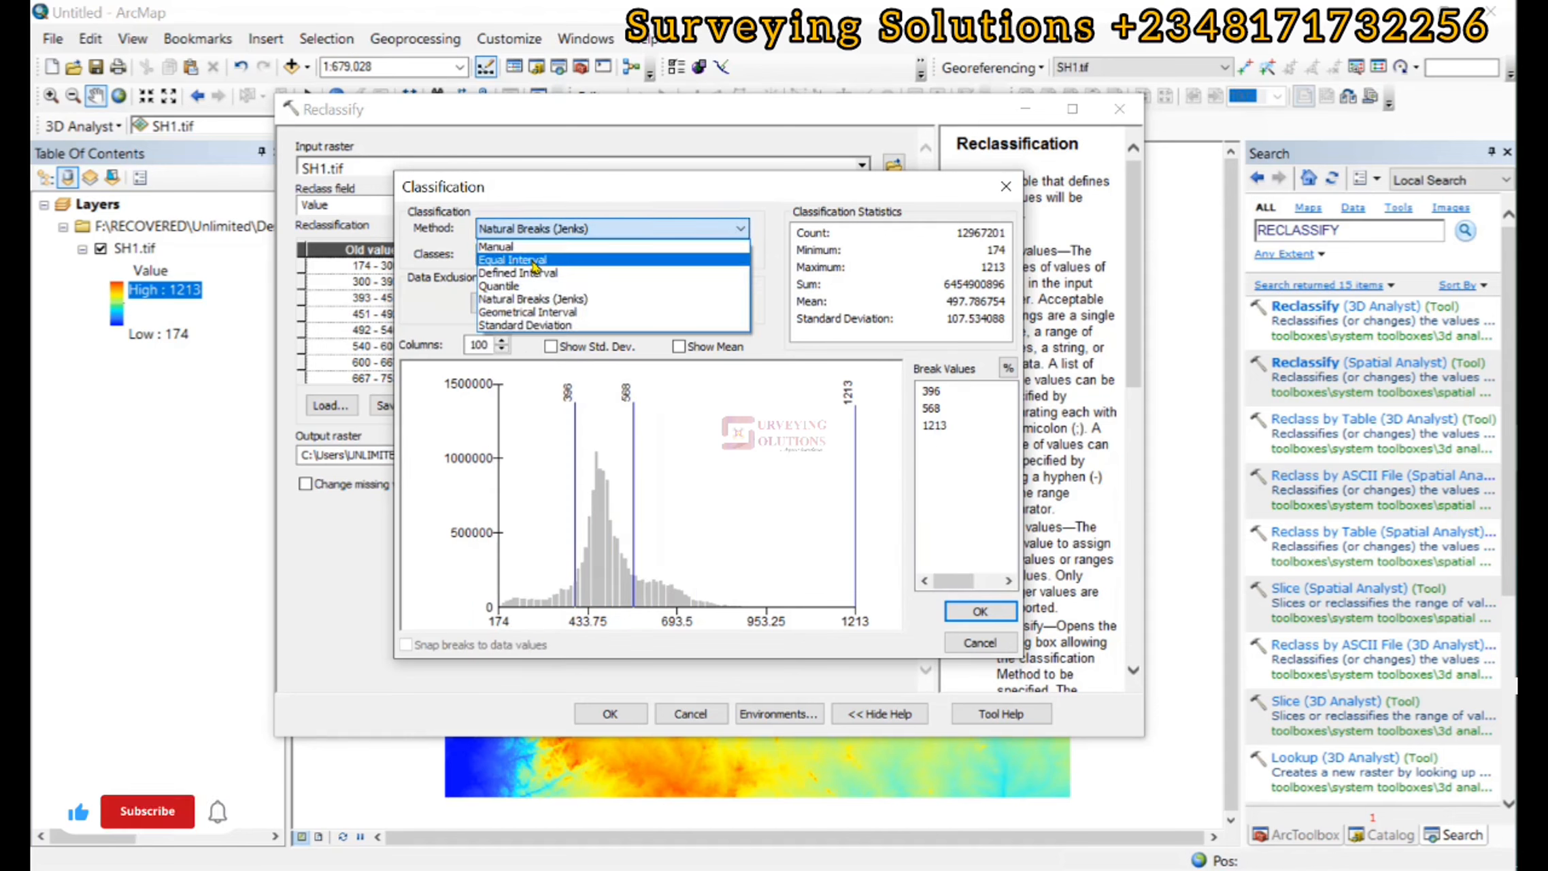
left_click(535, 261)
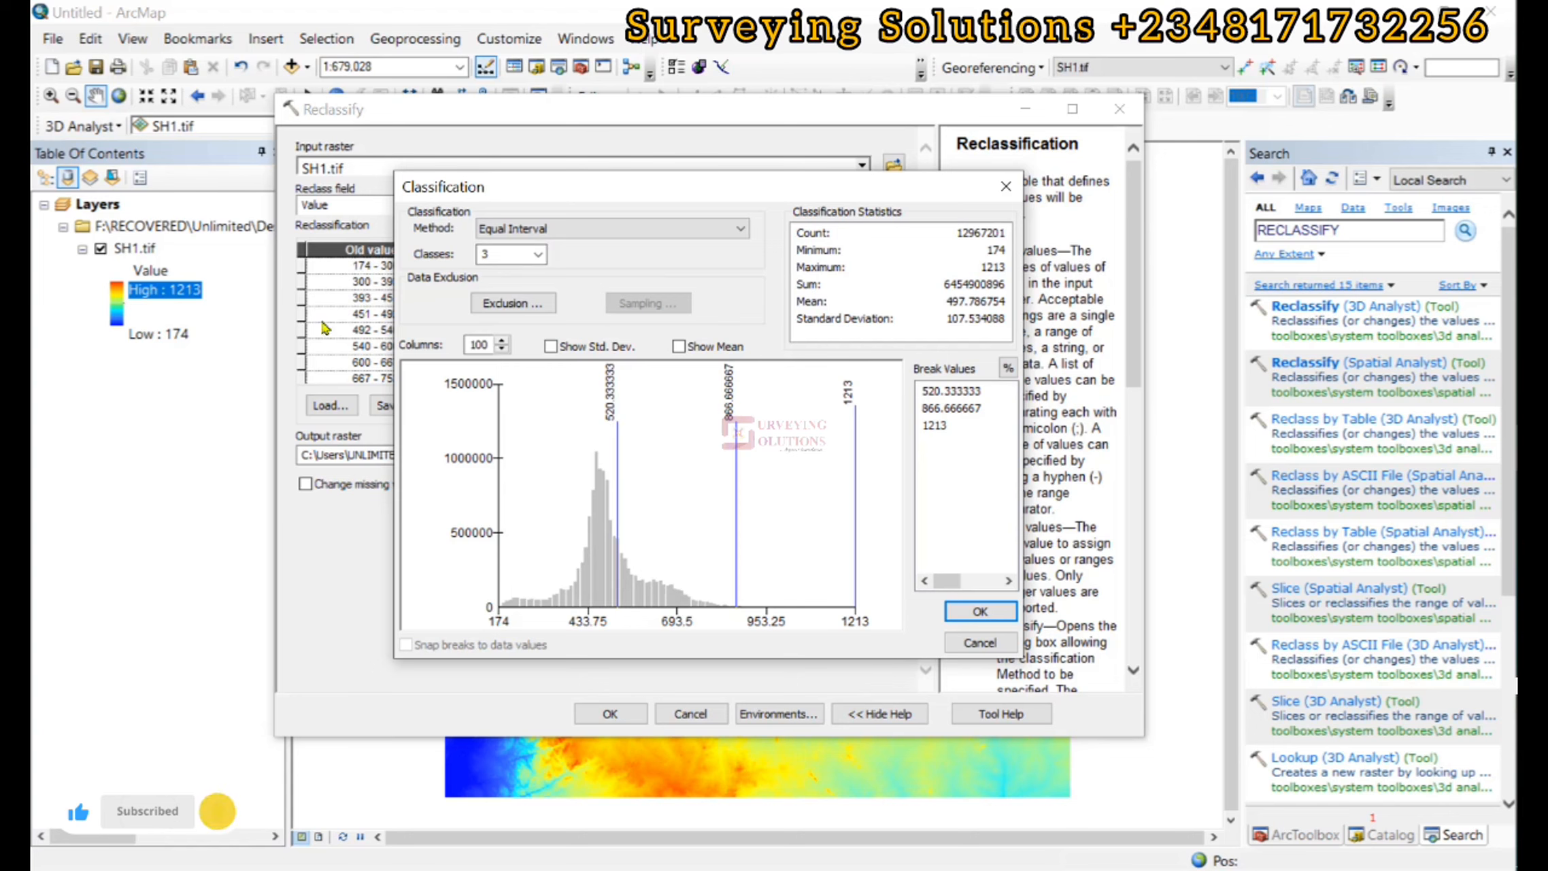
left_click_drag(541, 198, 898, 290)
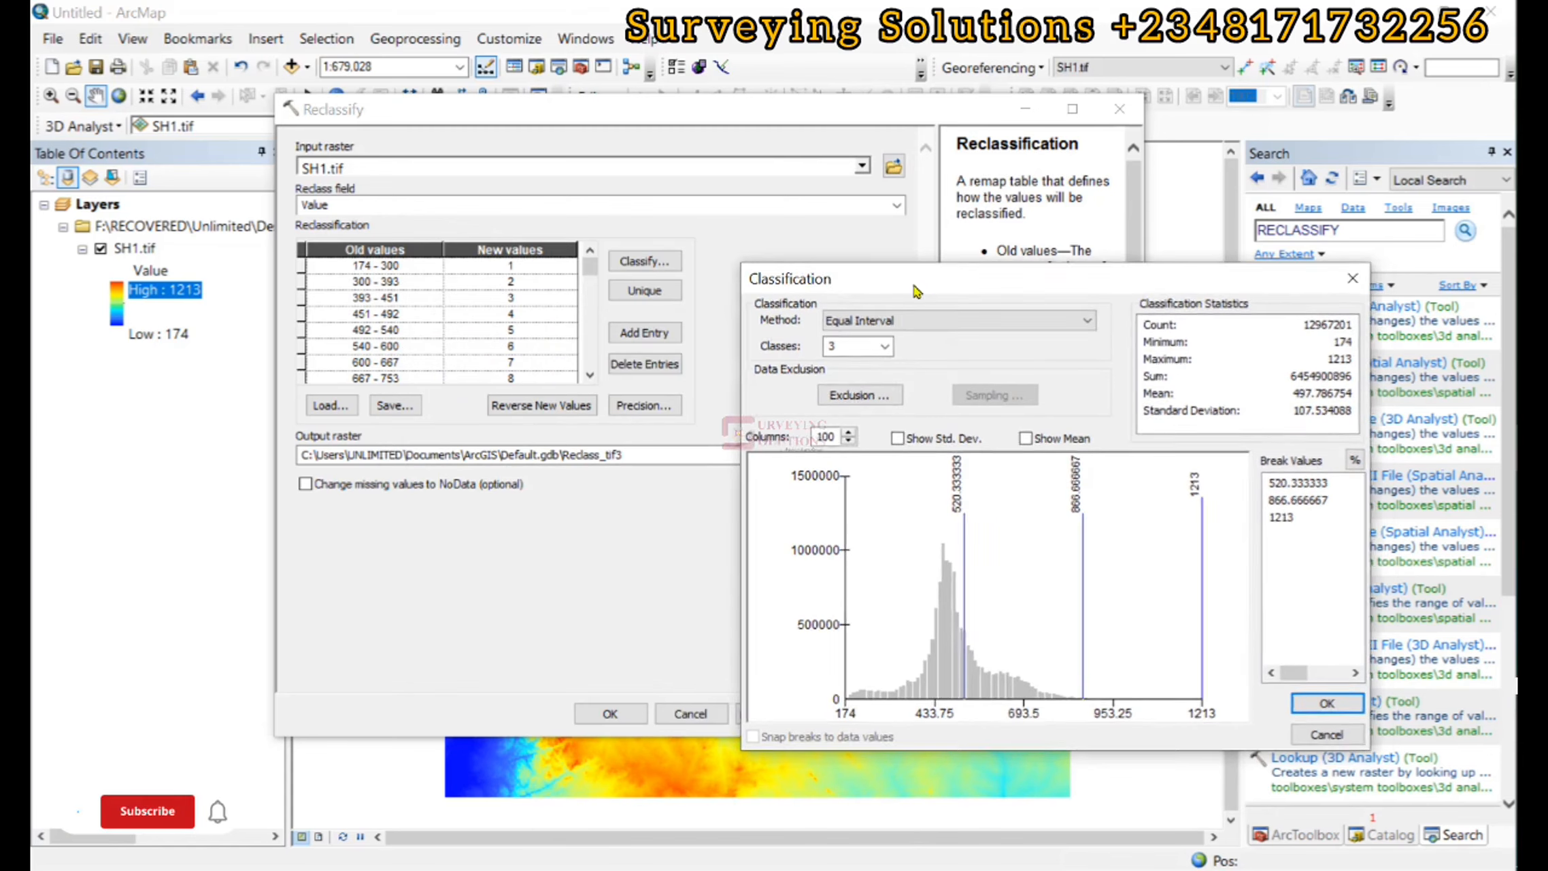
left_click_drag(961, 279, 619, 198)
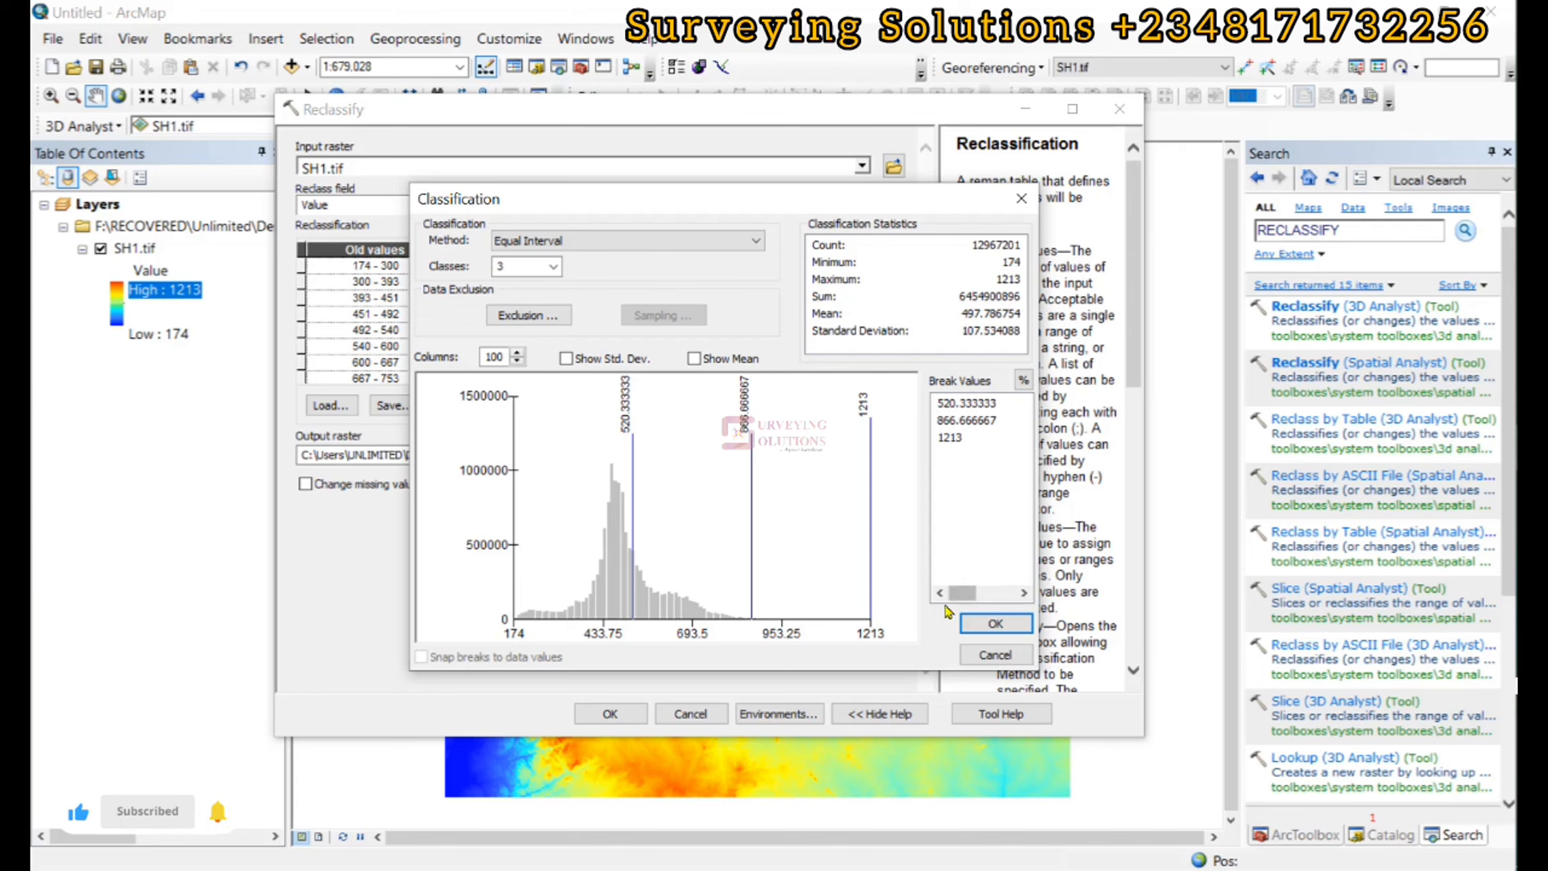
left_click(995, 625)
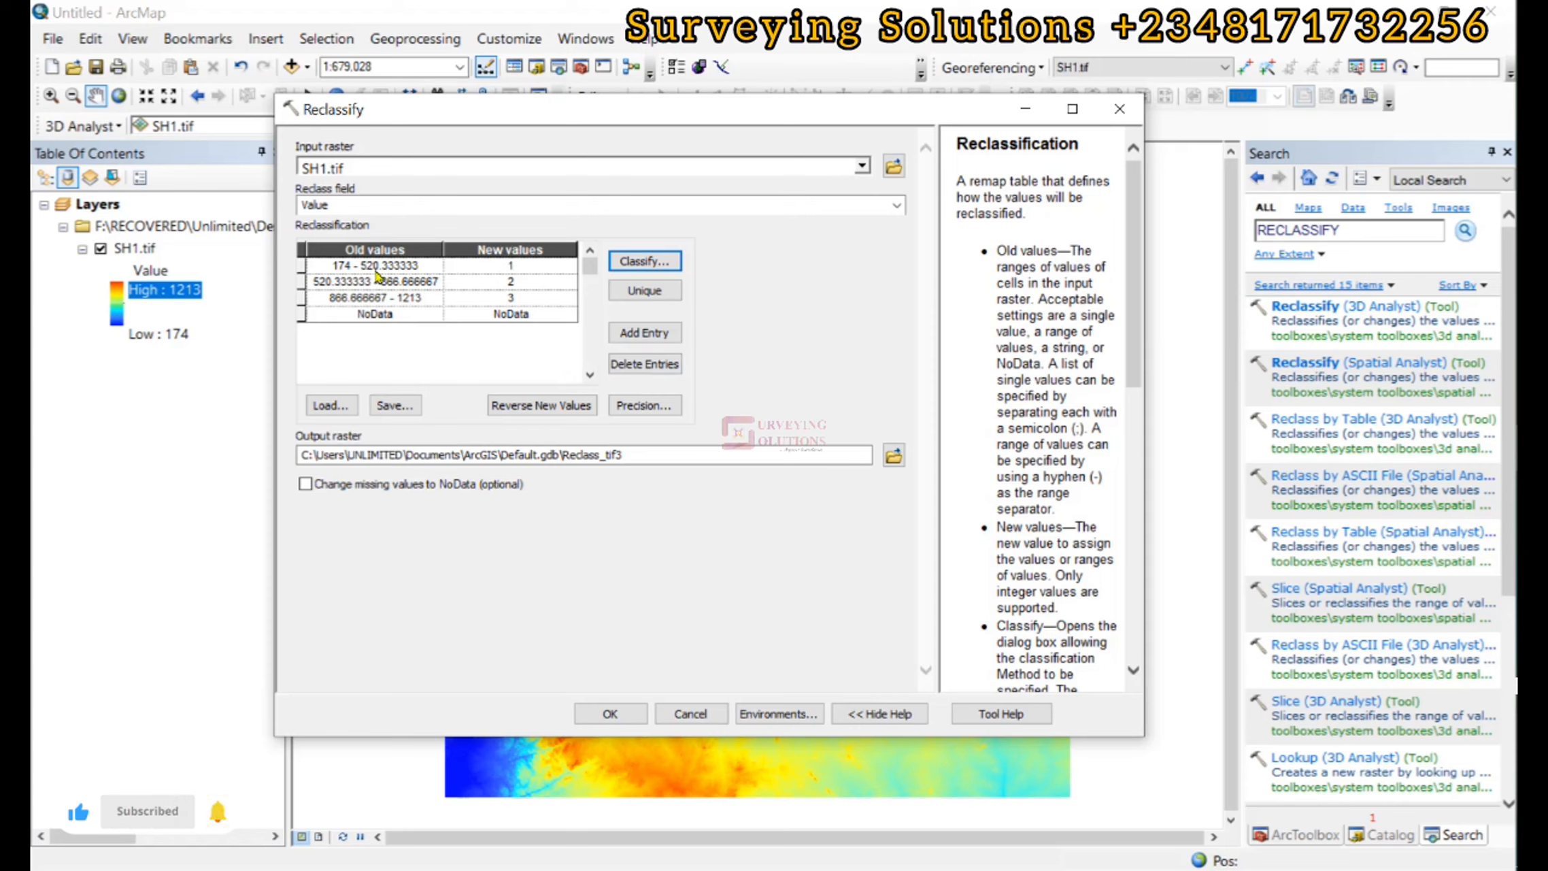
Set the numerical precision of the reclassification table to 0 decimal places.
left_click(643, 406)
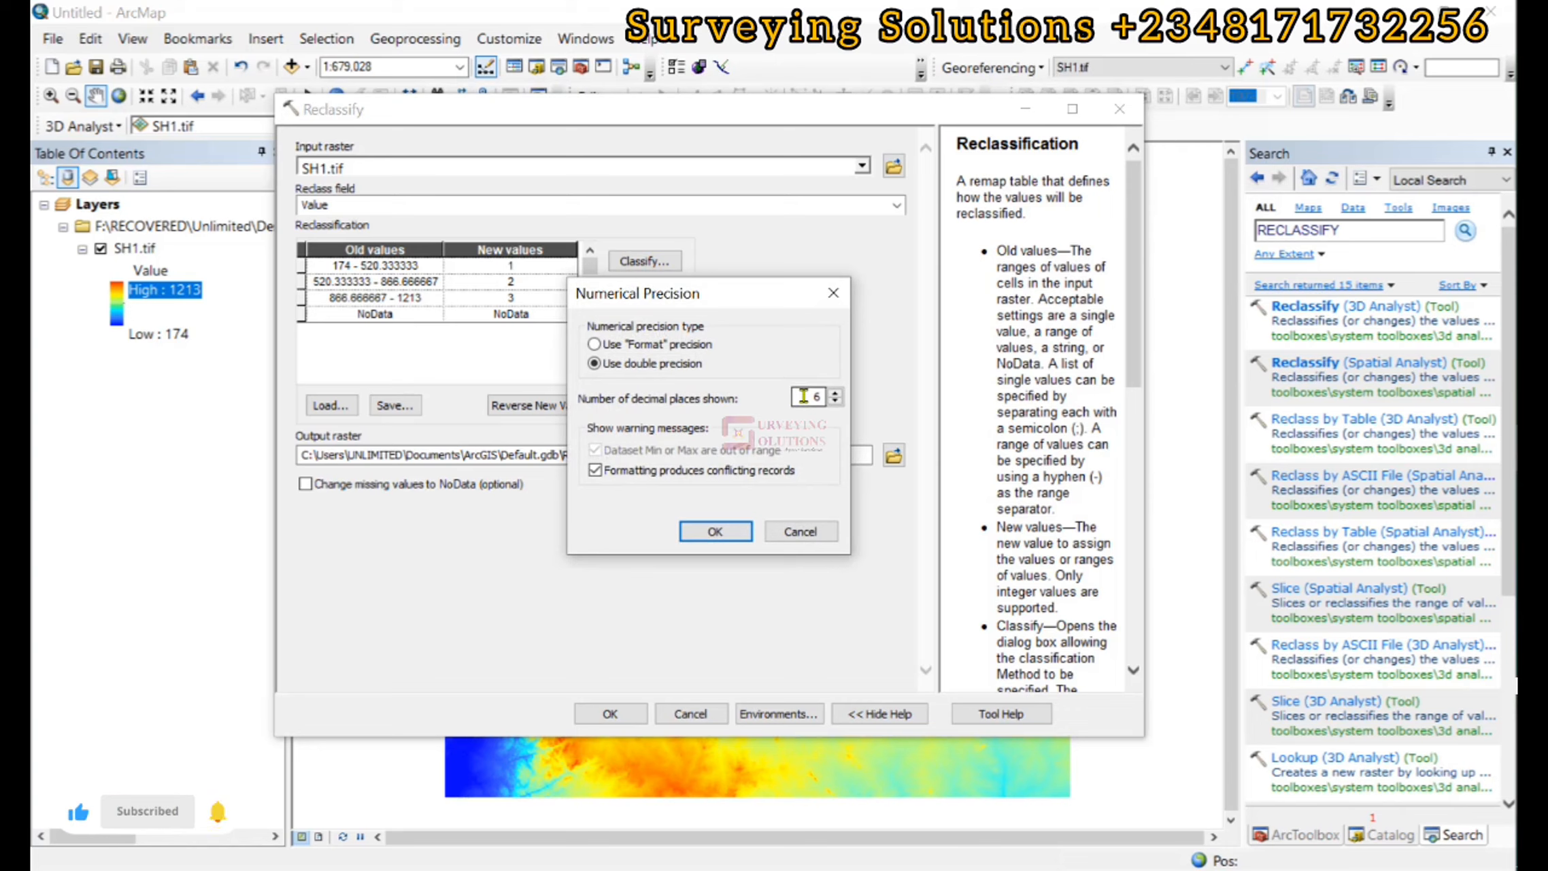
type("0")
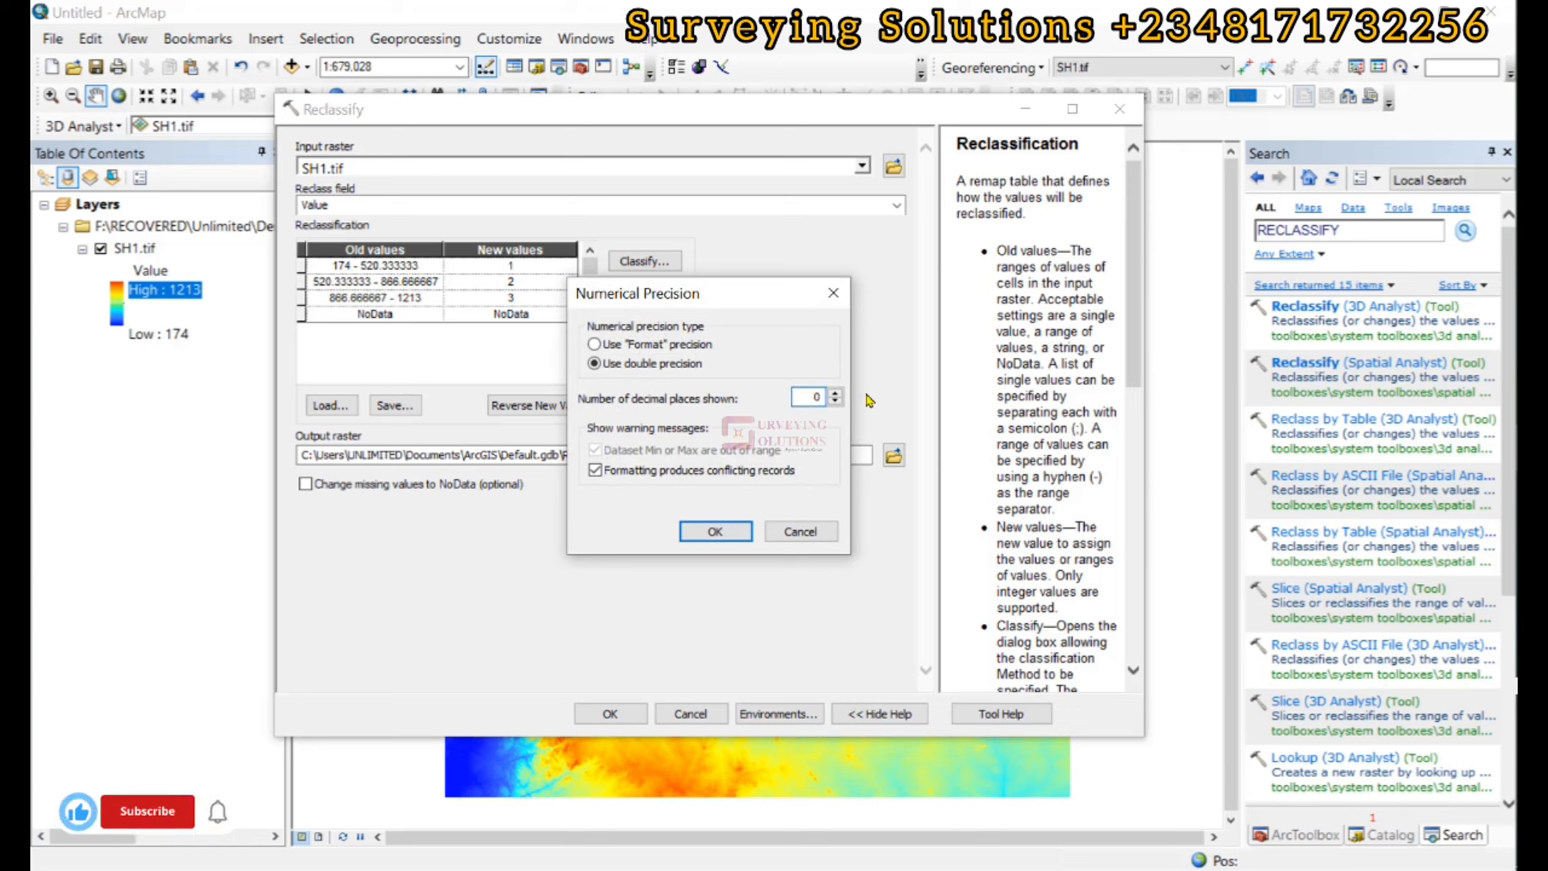
left_click(714, 531)
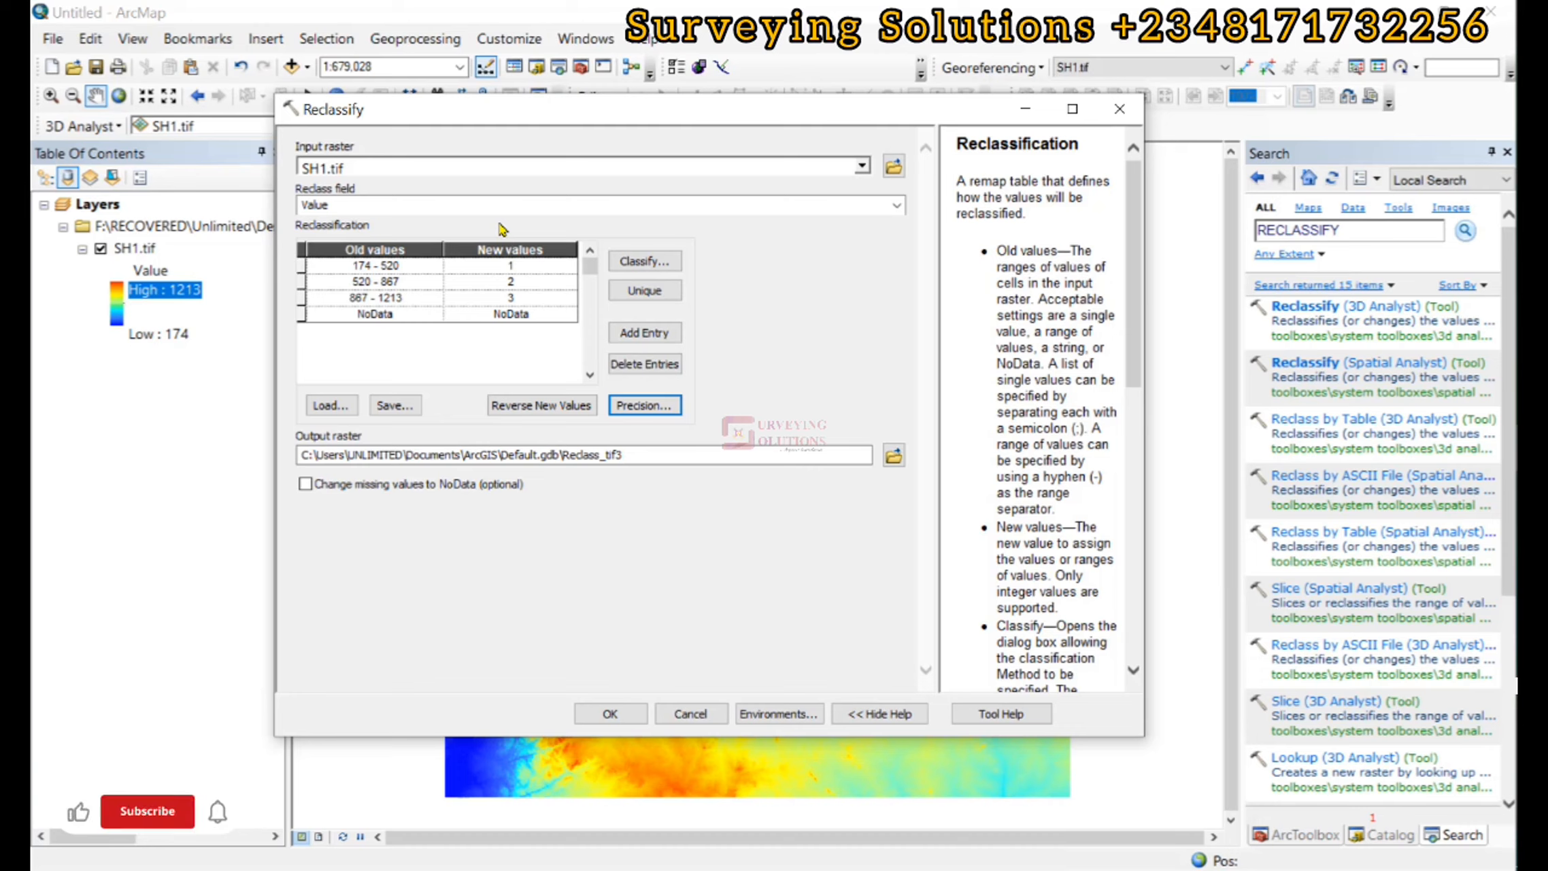
Change the upper limit of the first old-value range to 200, giving 174 - 200.
left_click(369, 266)
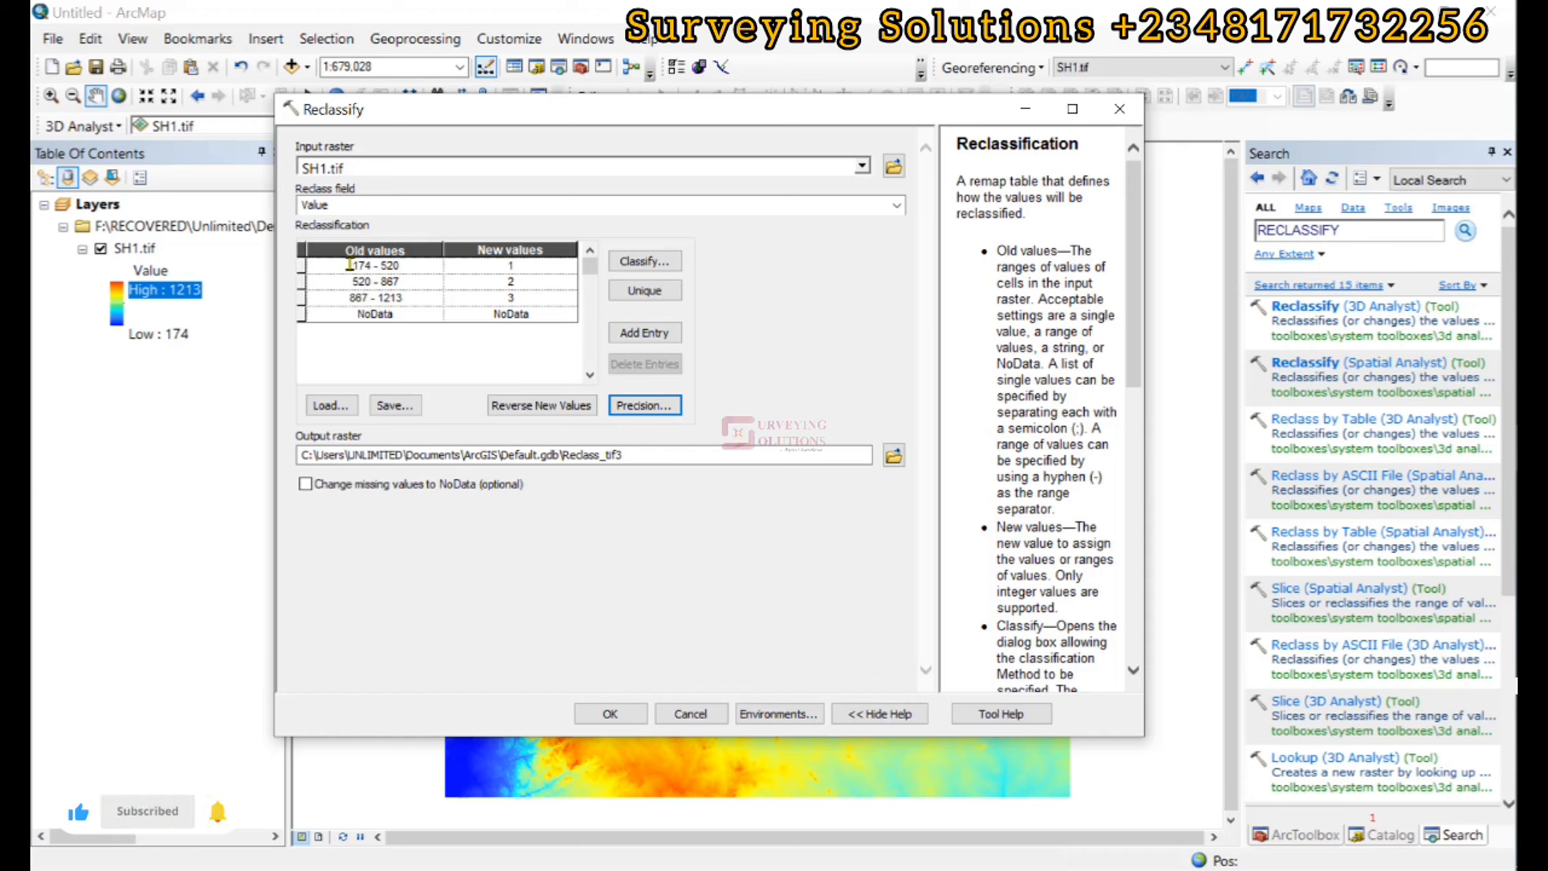
left_click_drag(349, 265, 431, 271)
left_click(418, 270)
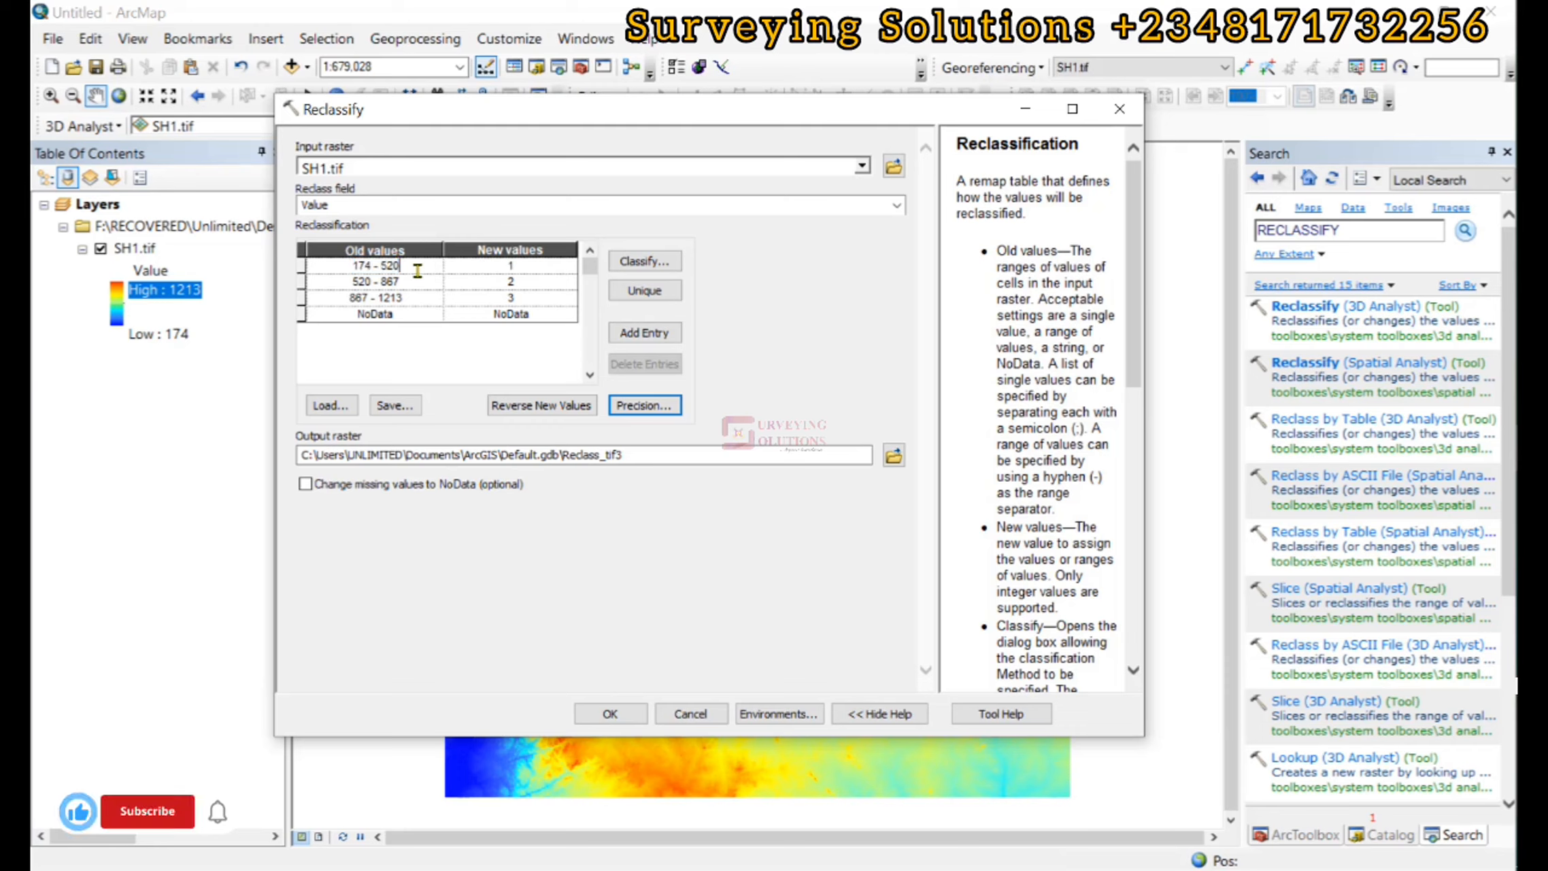
key("BackSpace")
key("BackSpace")
key("BackSpace")
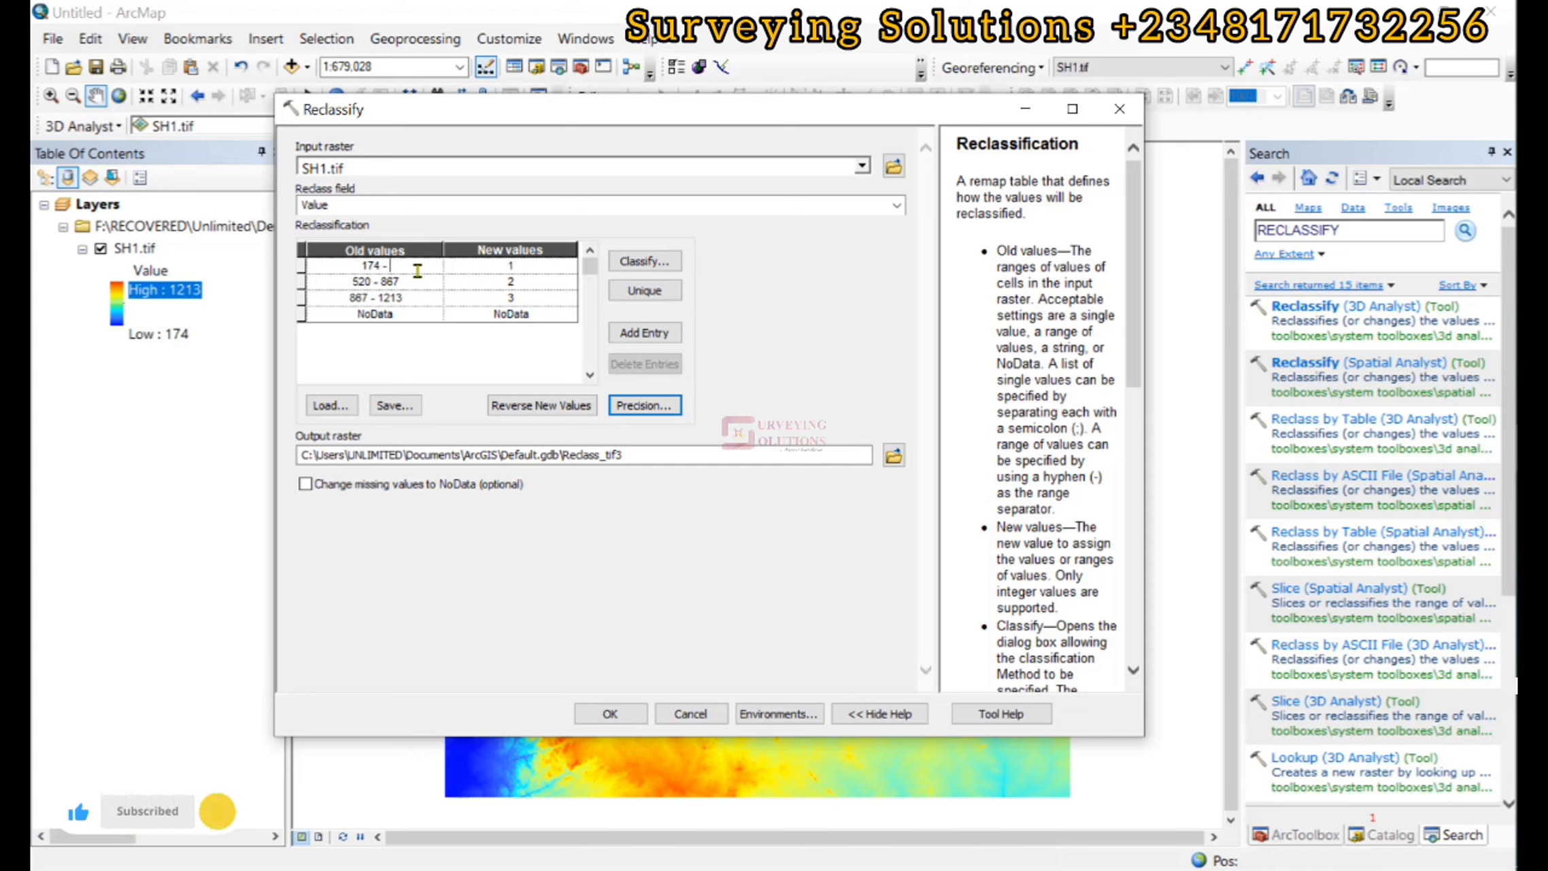
type("200")
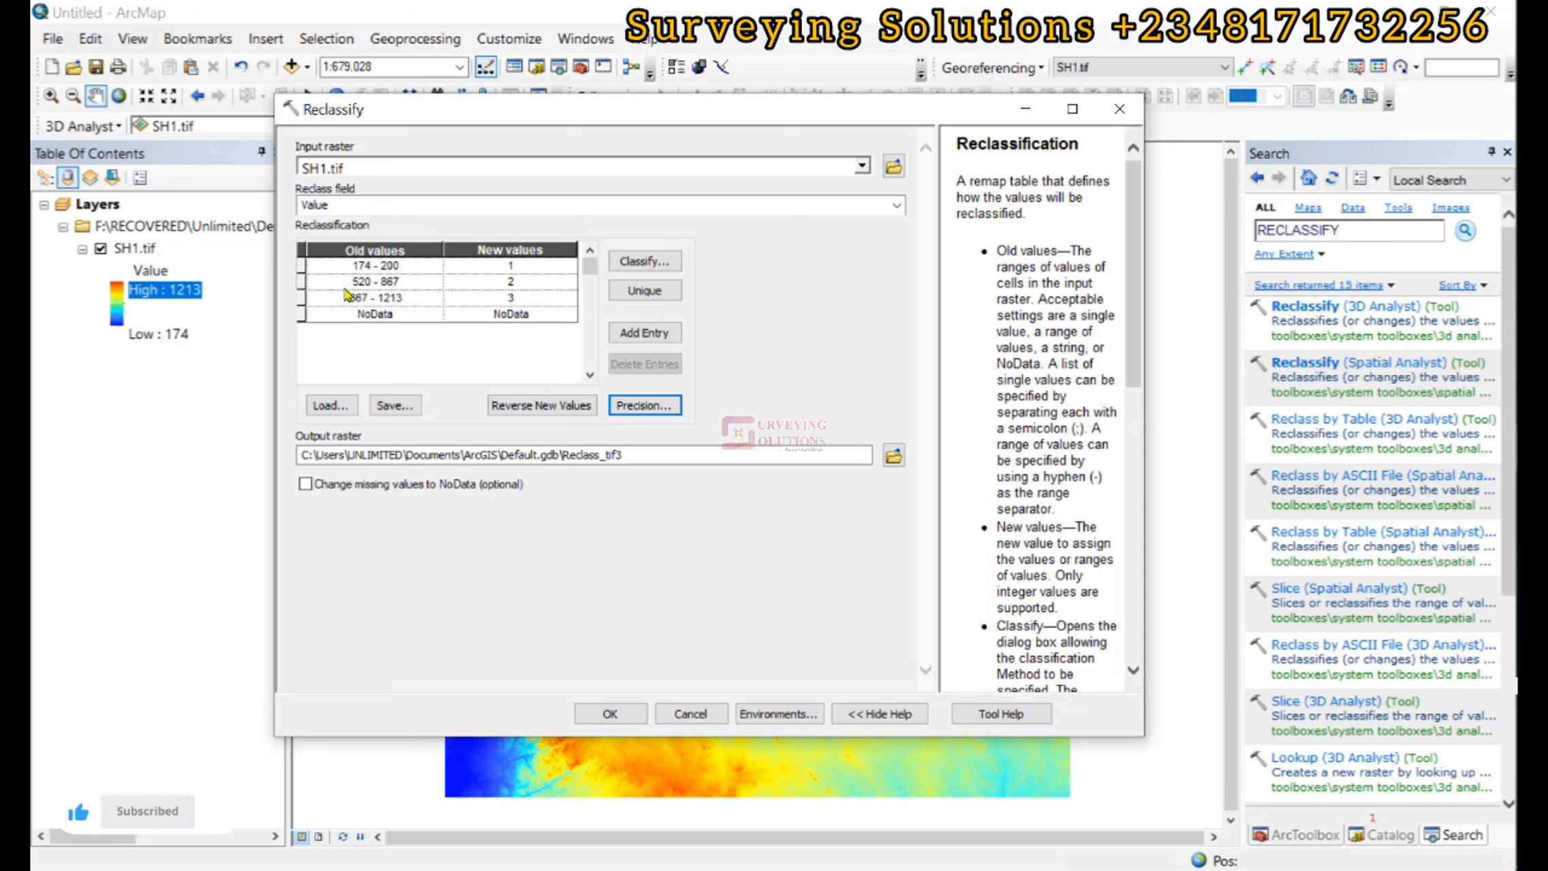
Replace the second old-value range in the reclassification table with 200 - 500.
left_click_drag(353, 281, 402, 279)
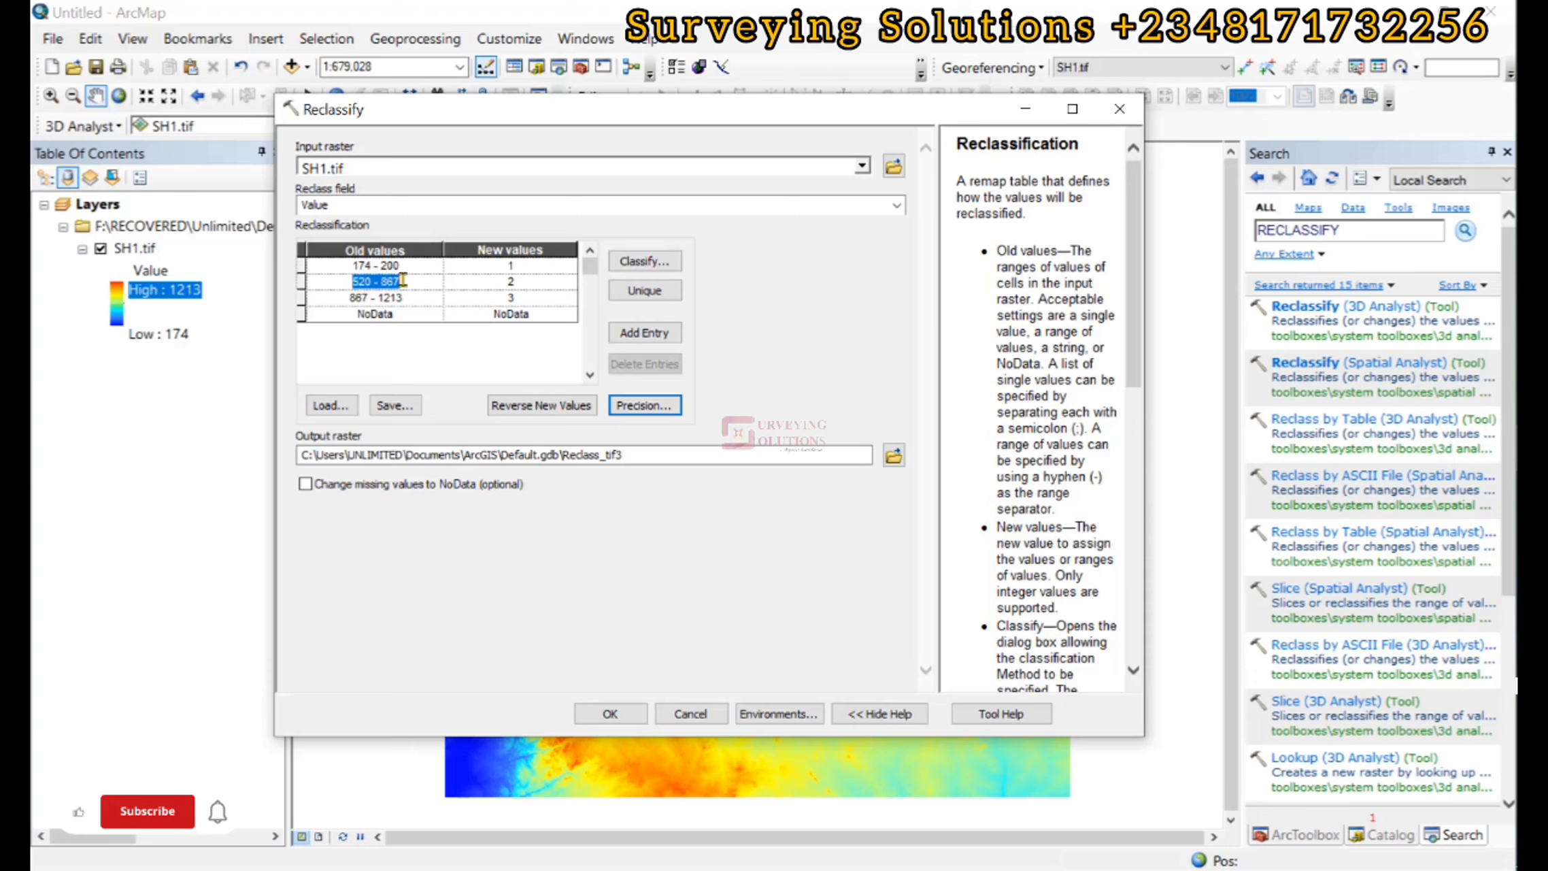
type("200")
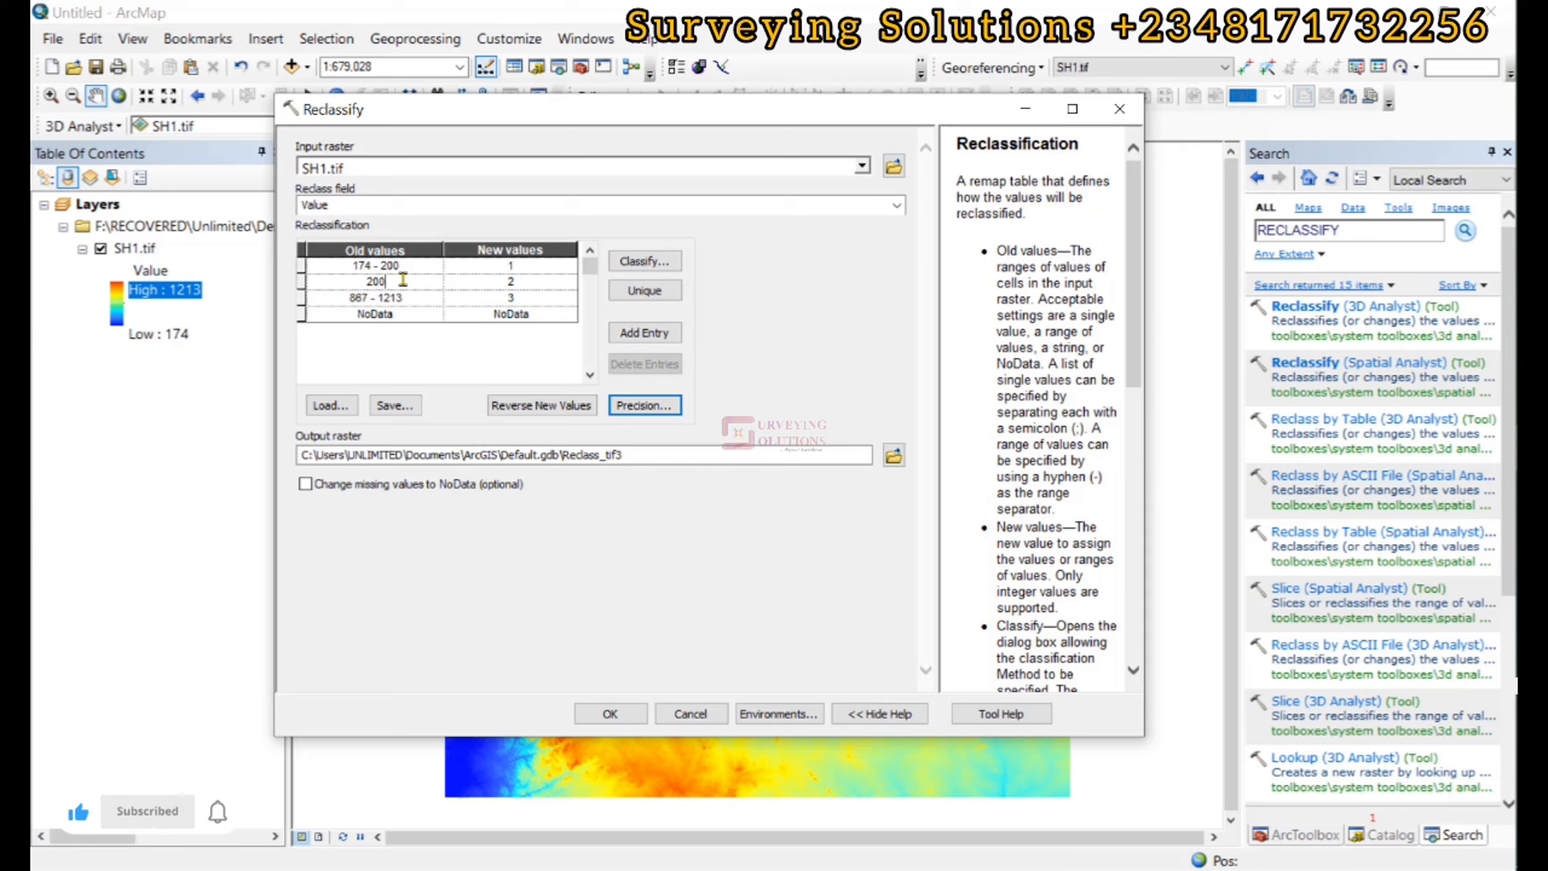
type(" - ")
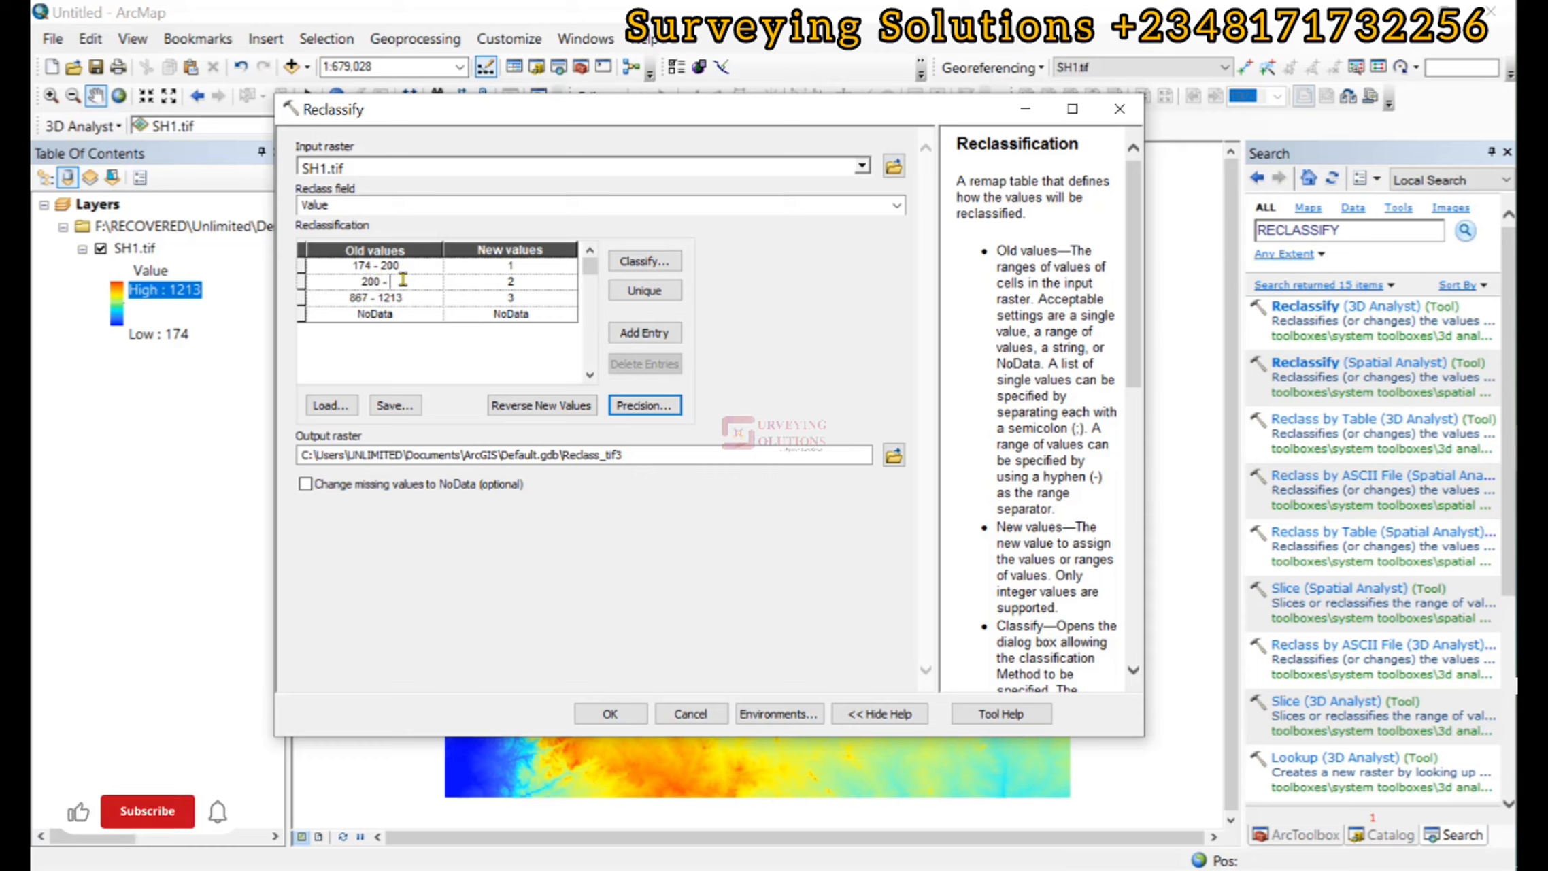
type("500")
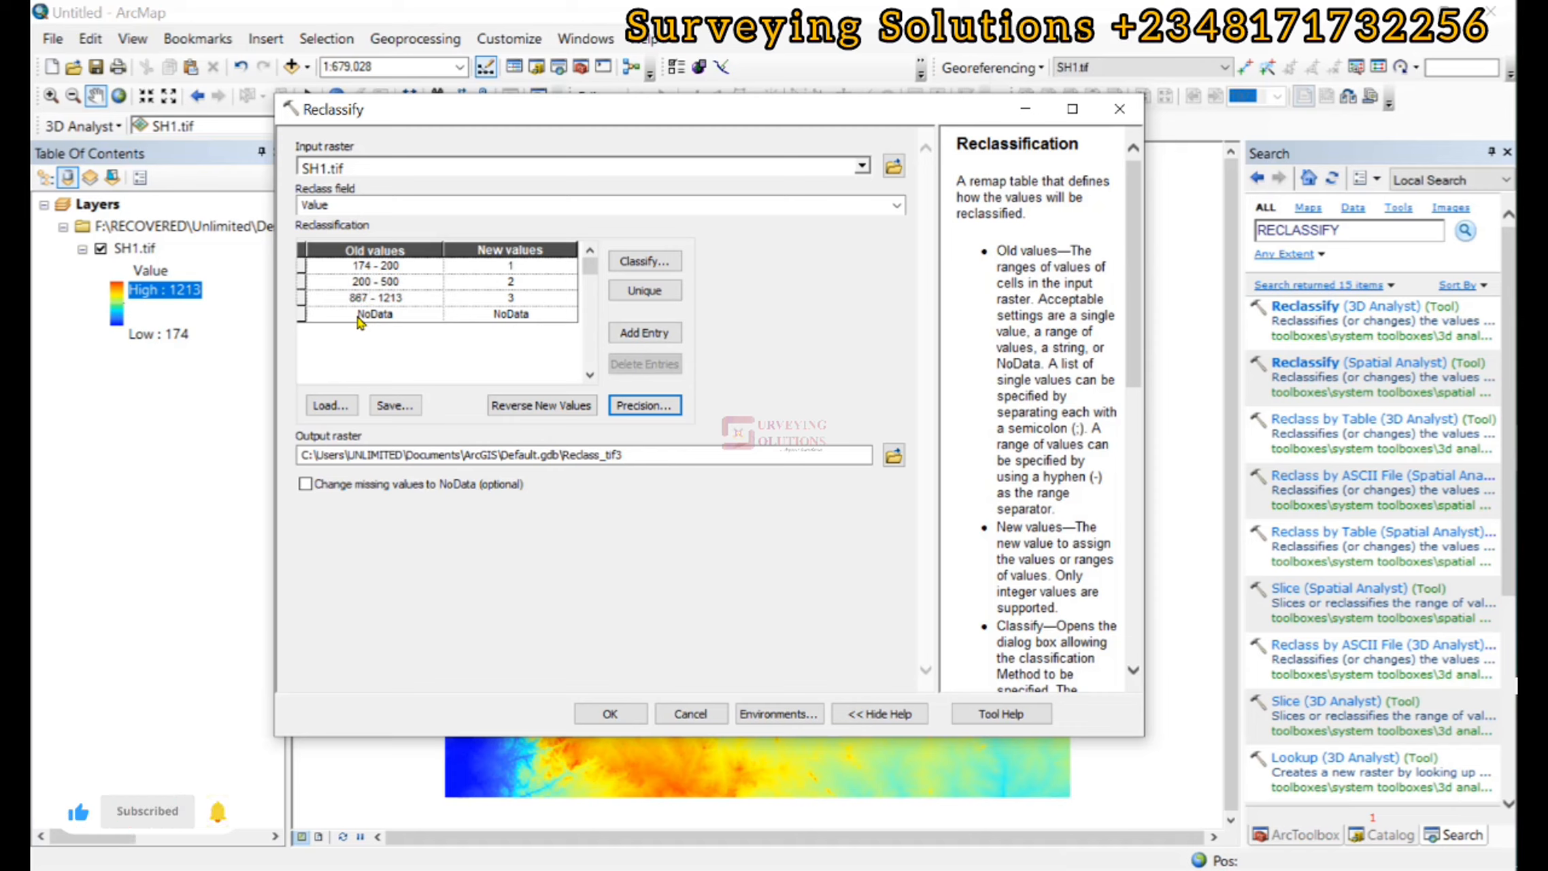
Replace the lower limit of the third old-value range in the reclassification table with 3.
key("BackSpace")
key("BackSpace")
key("BackSpace")
type("3")
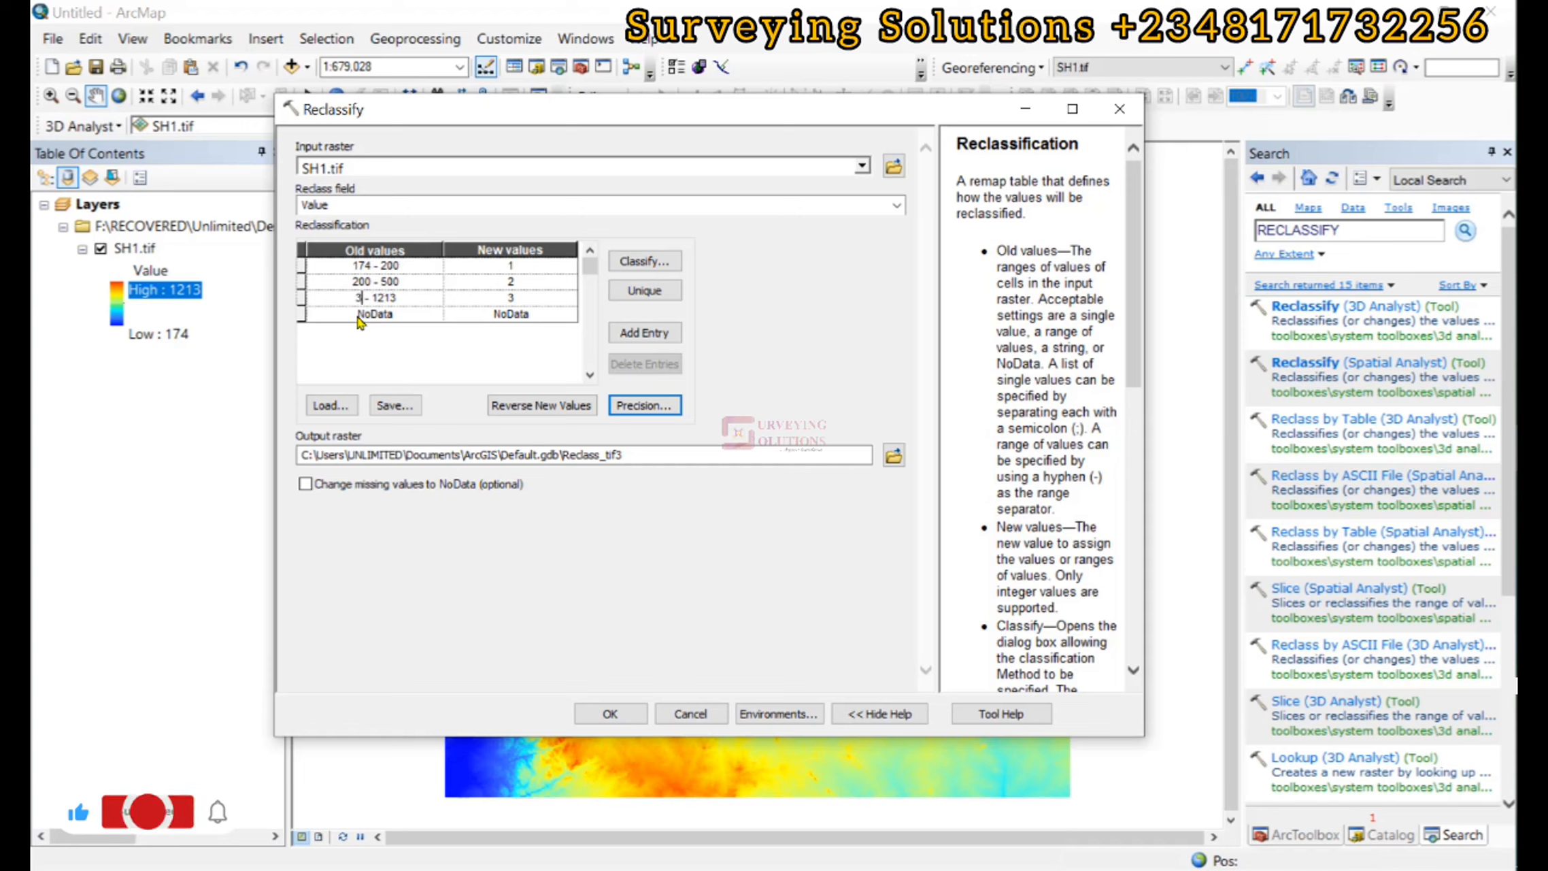
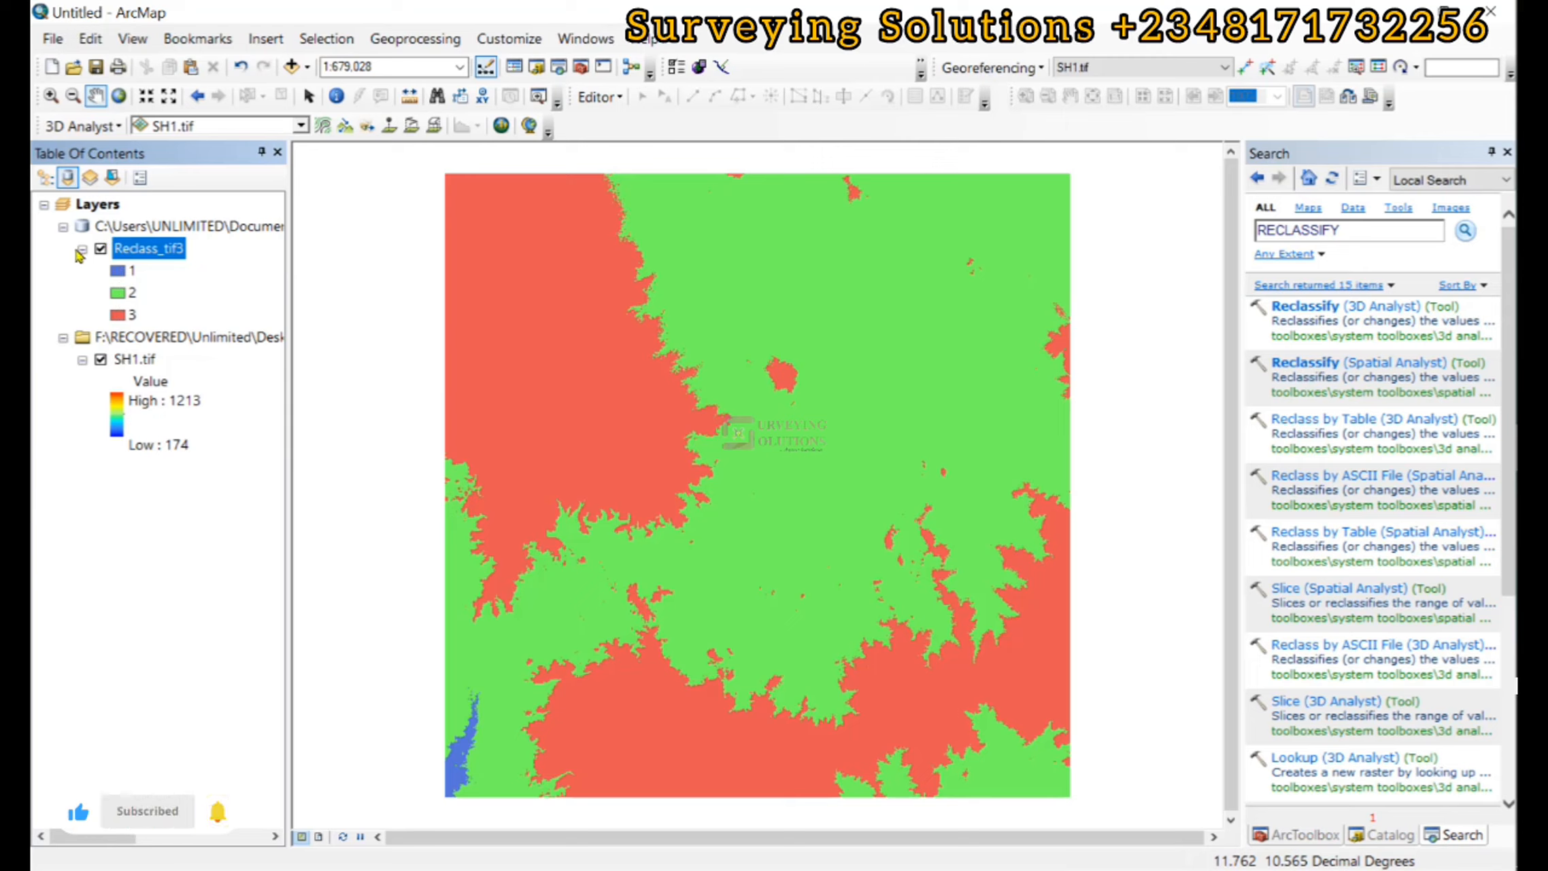
Hide the Reclass_tif3 layer to compare it with the SH1.tif raster underneath, and show it again.
left_click(101, 249)
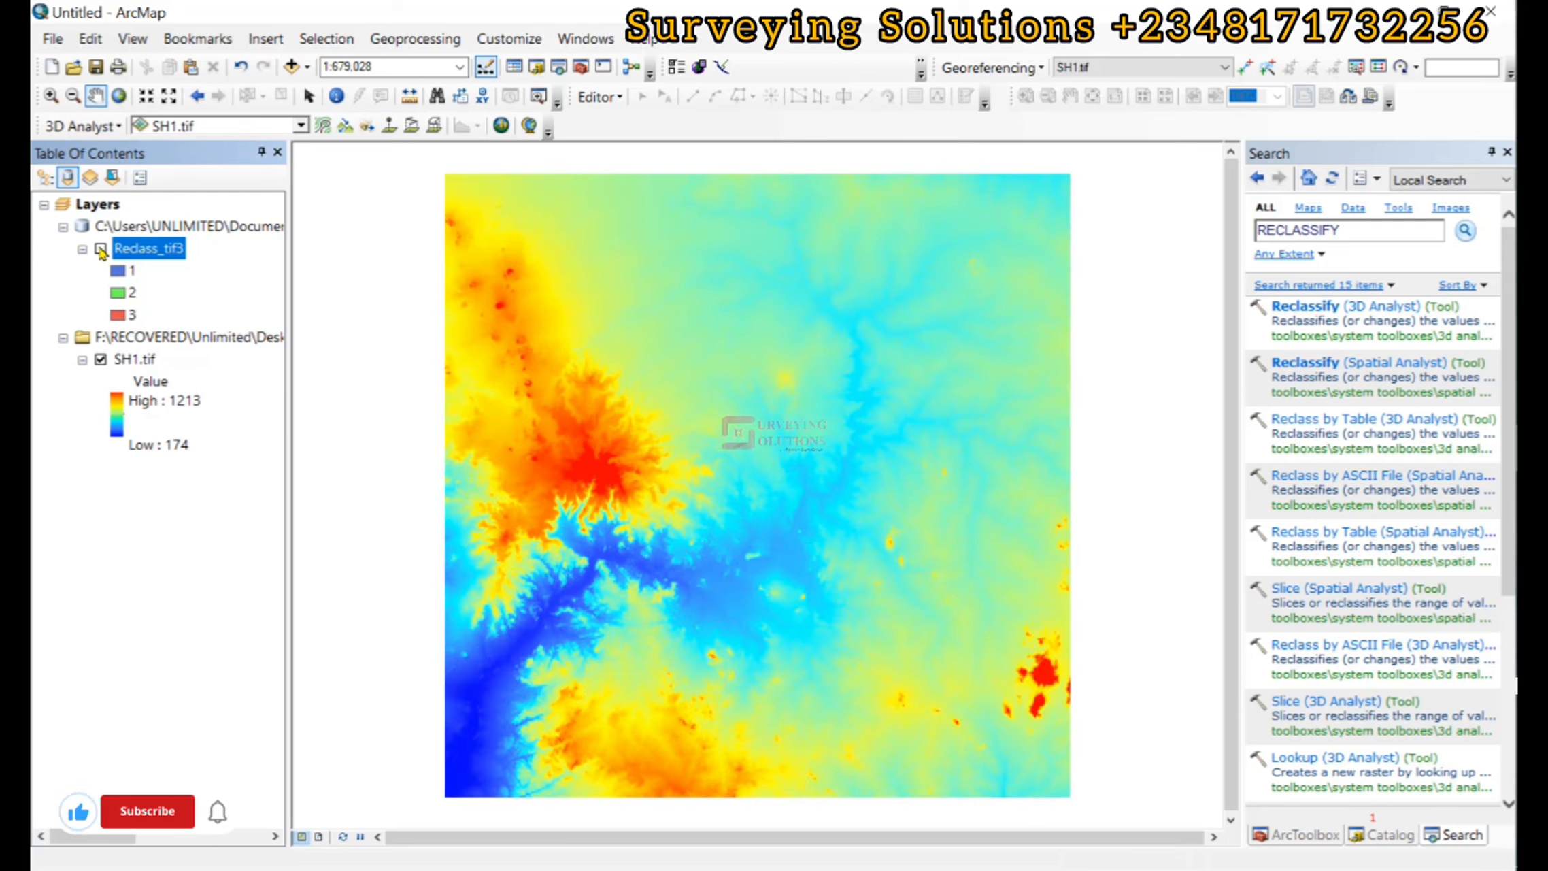
left_click(101, 249)
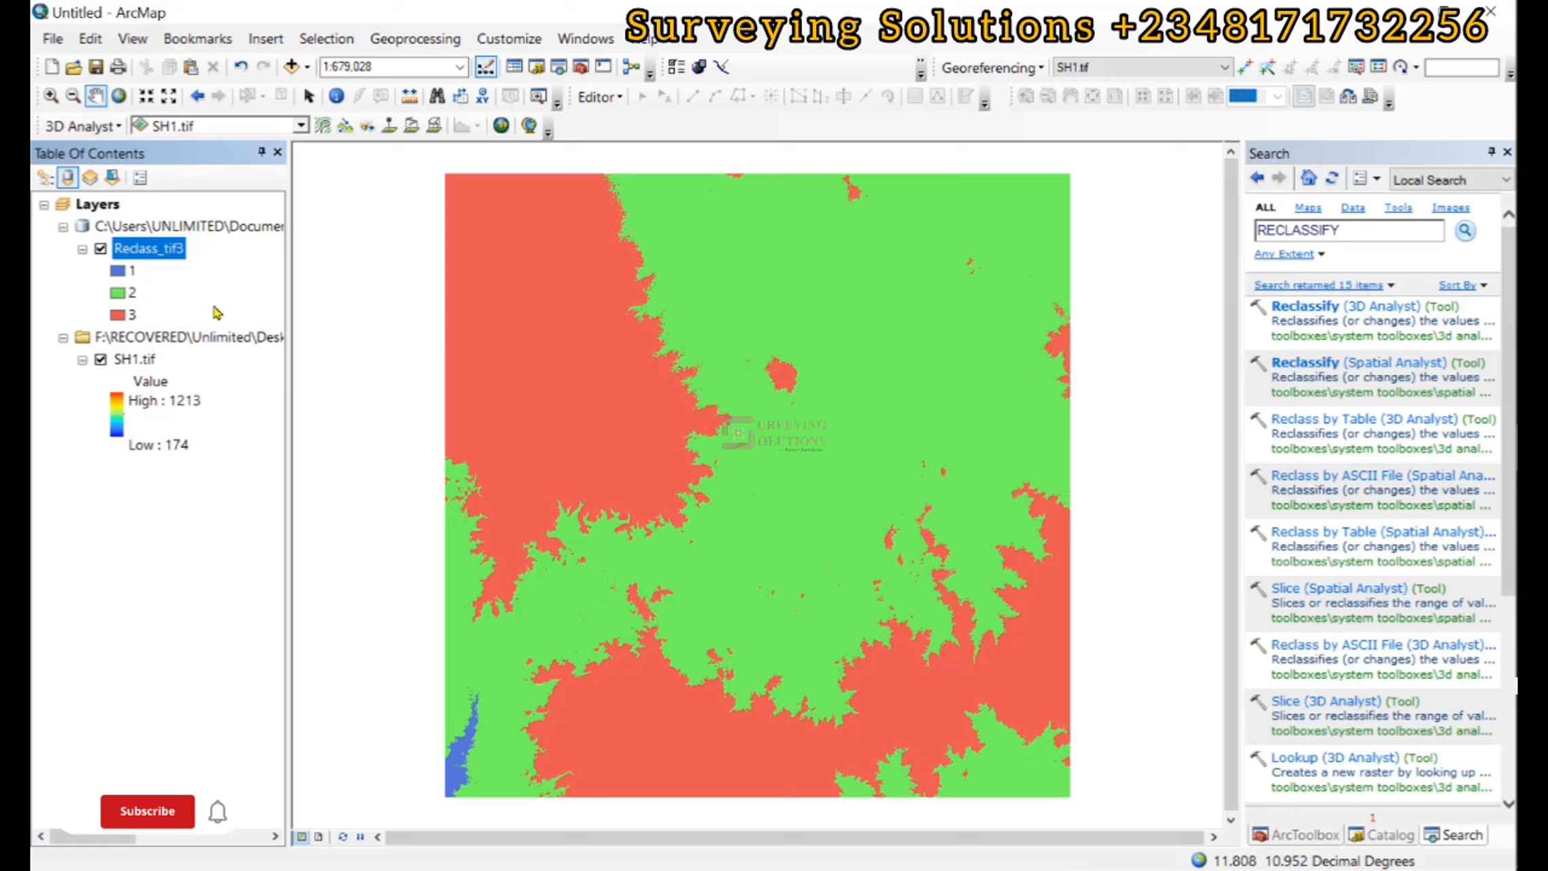
Set the symbol colour of value 1 in the Reclass_tif3 layer's symbology to green.
double_click(143, 248)
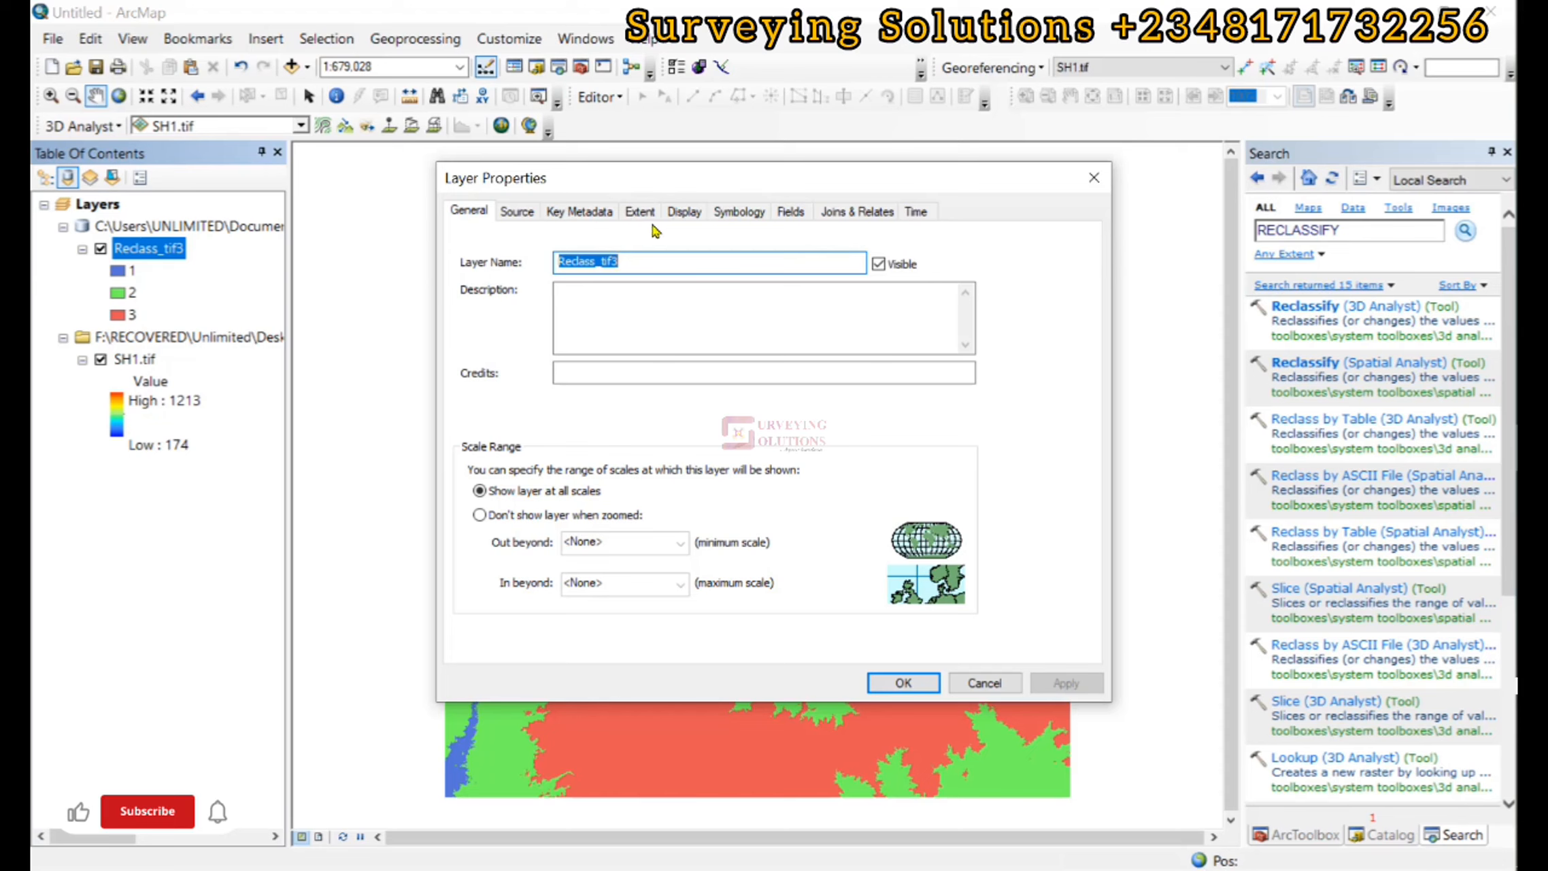
left_click(735, 214)
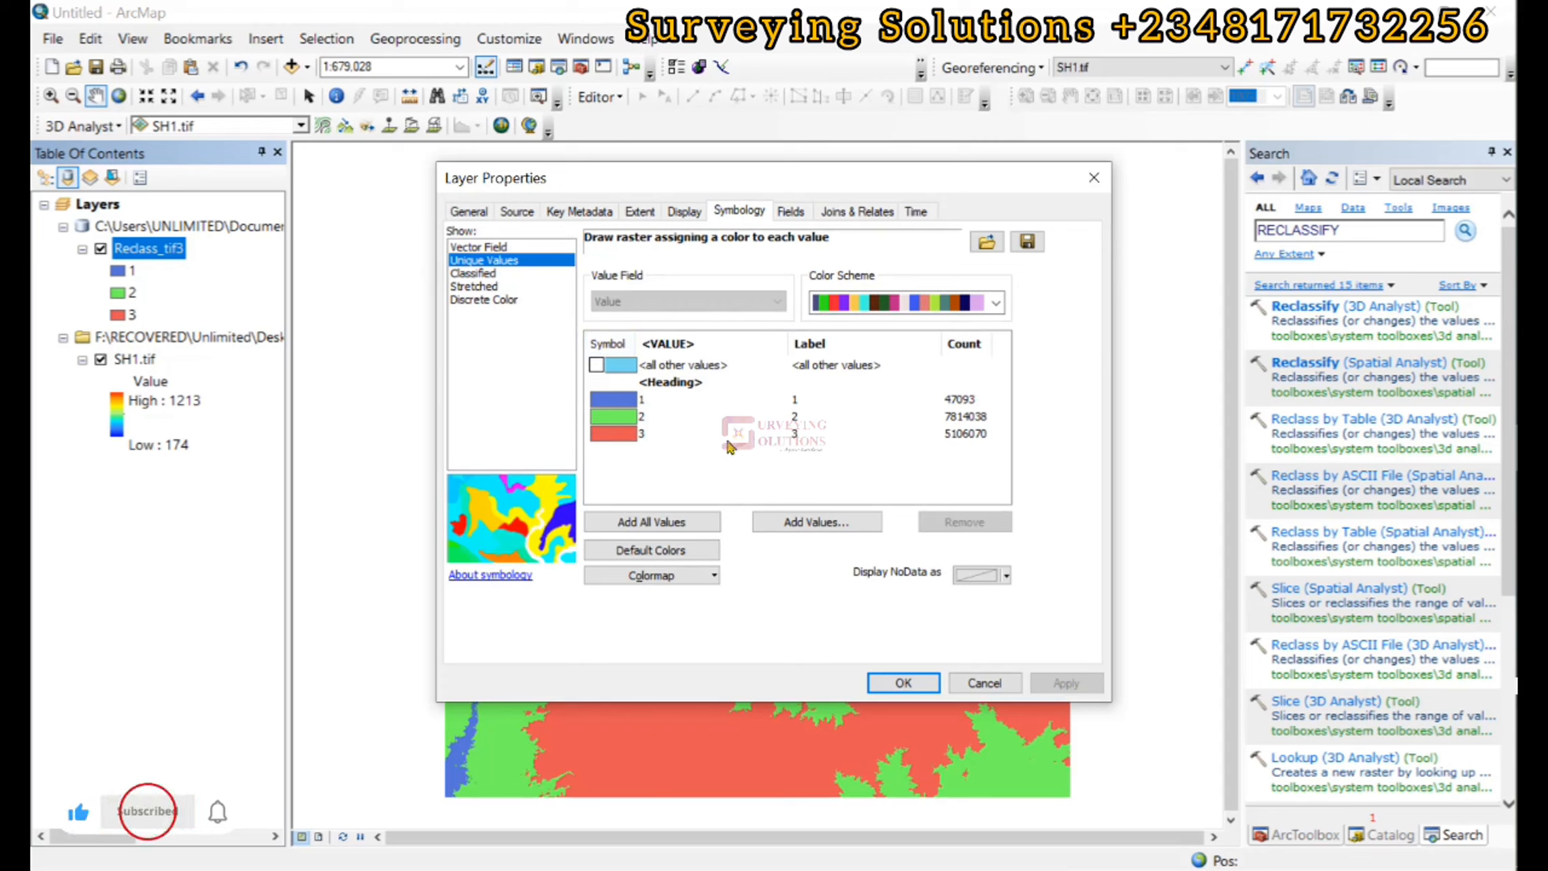
left_click(616, 406)
left_click(616, 406)
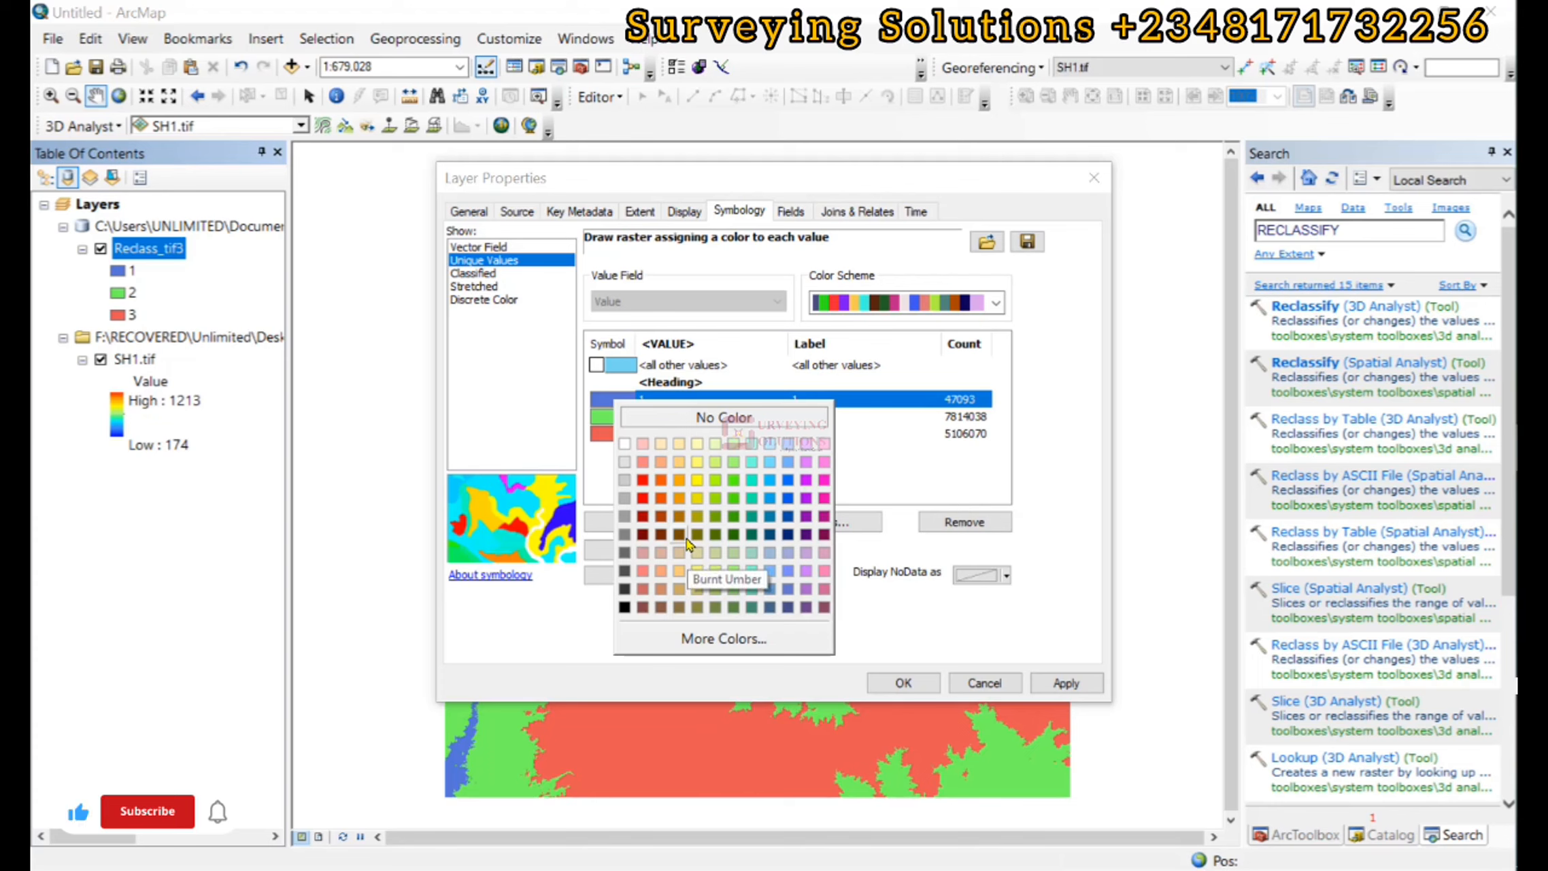
left_click(746, 481)
left_click(615, 396)
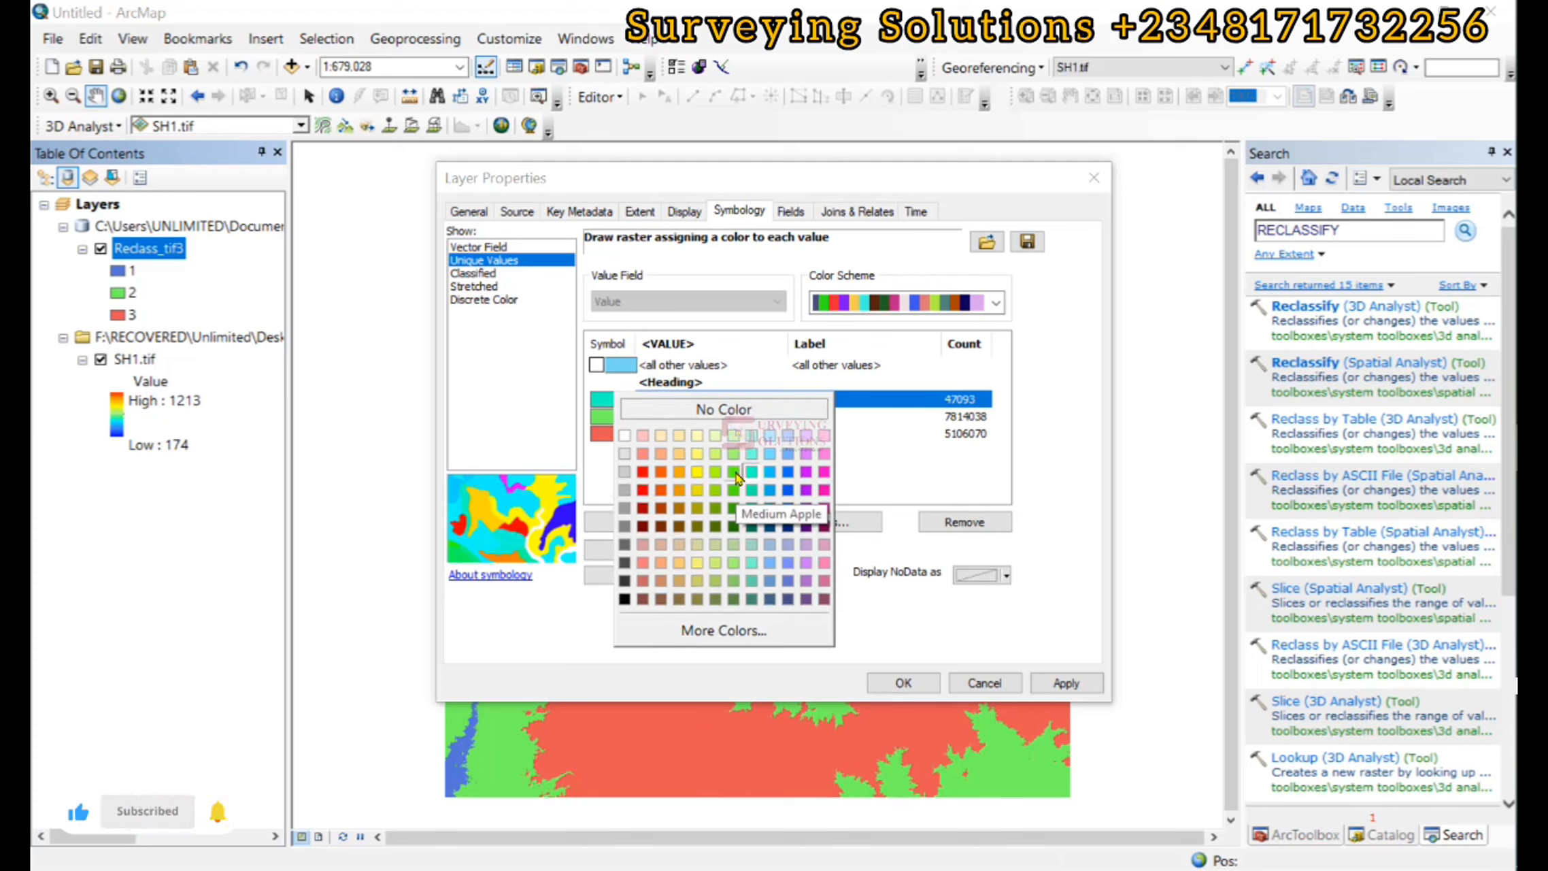
left_click(736, 476)
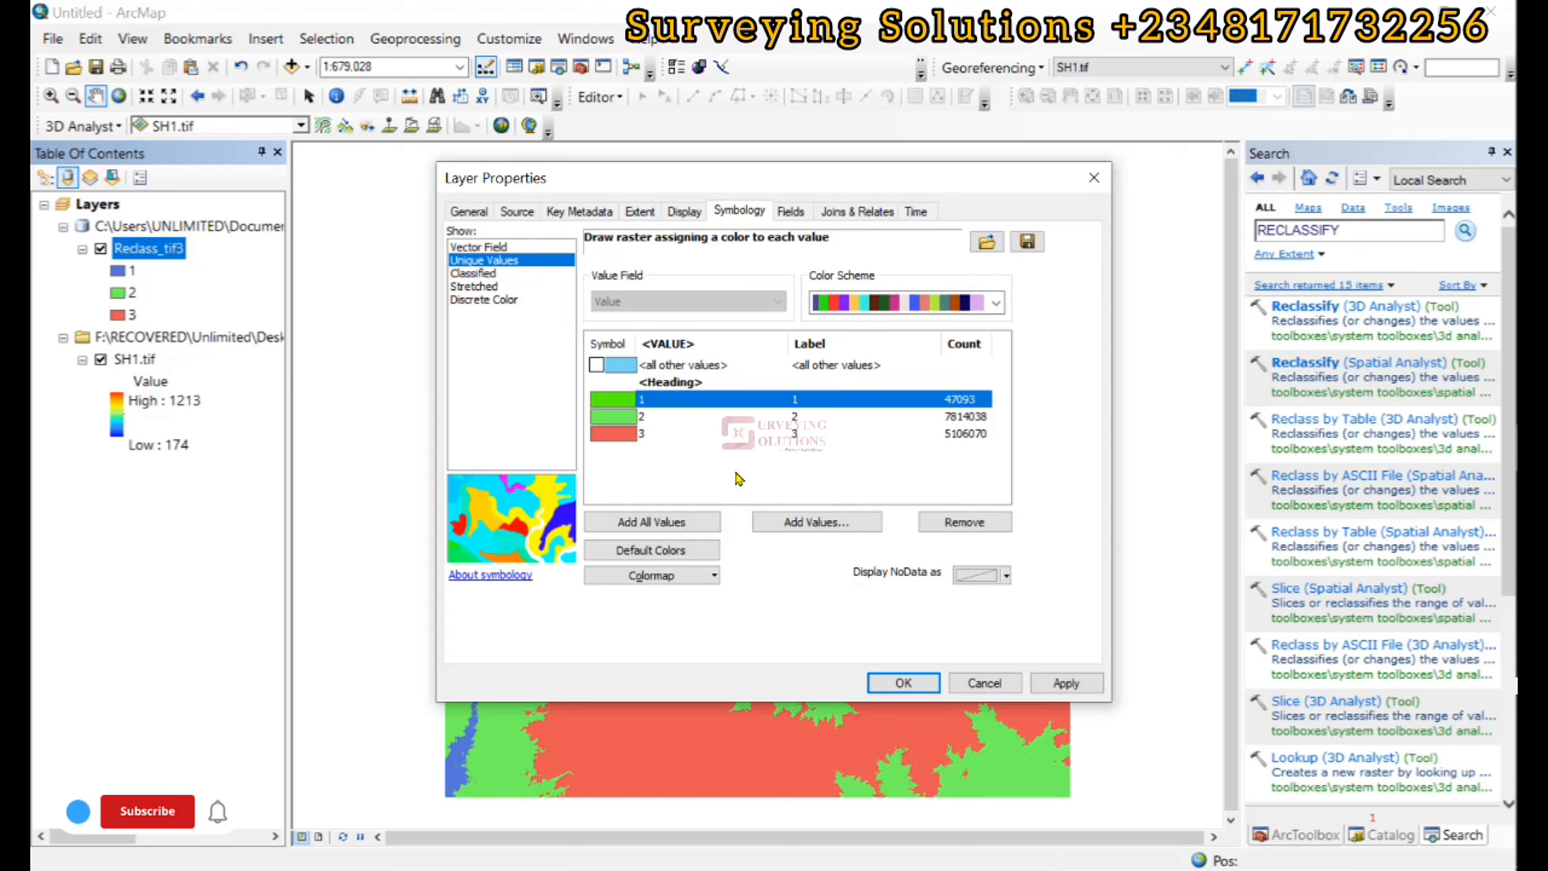
Set the symbol colour of value 2 in the unique values list to blue.
left_click(614, 418)
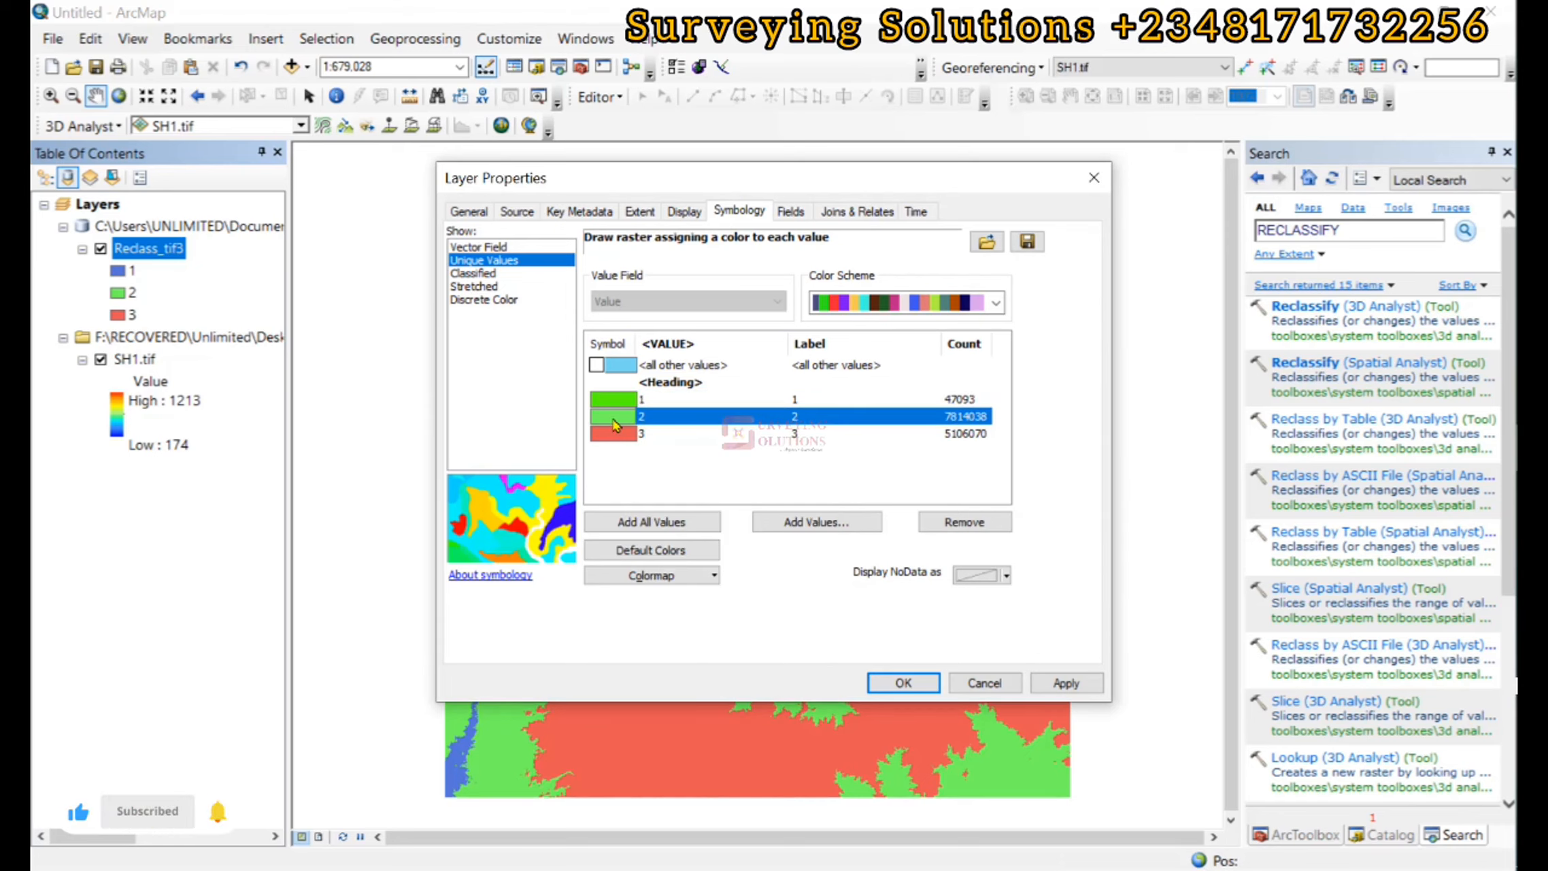
left_click(616, 416)
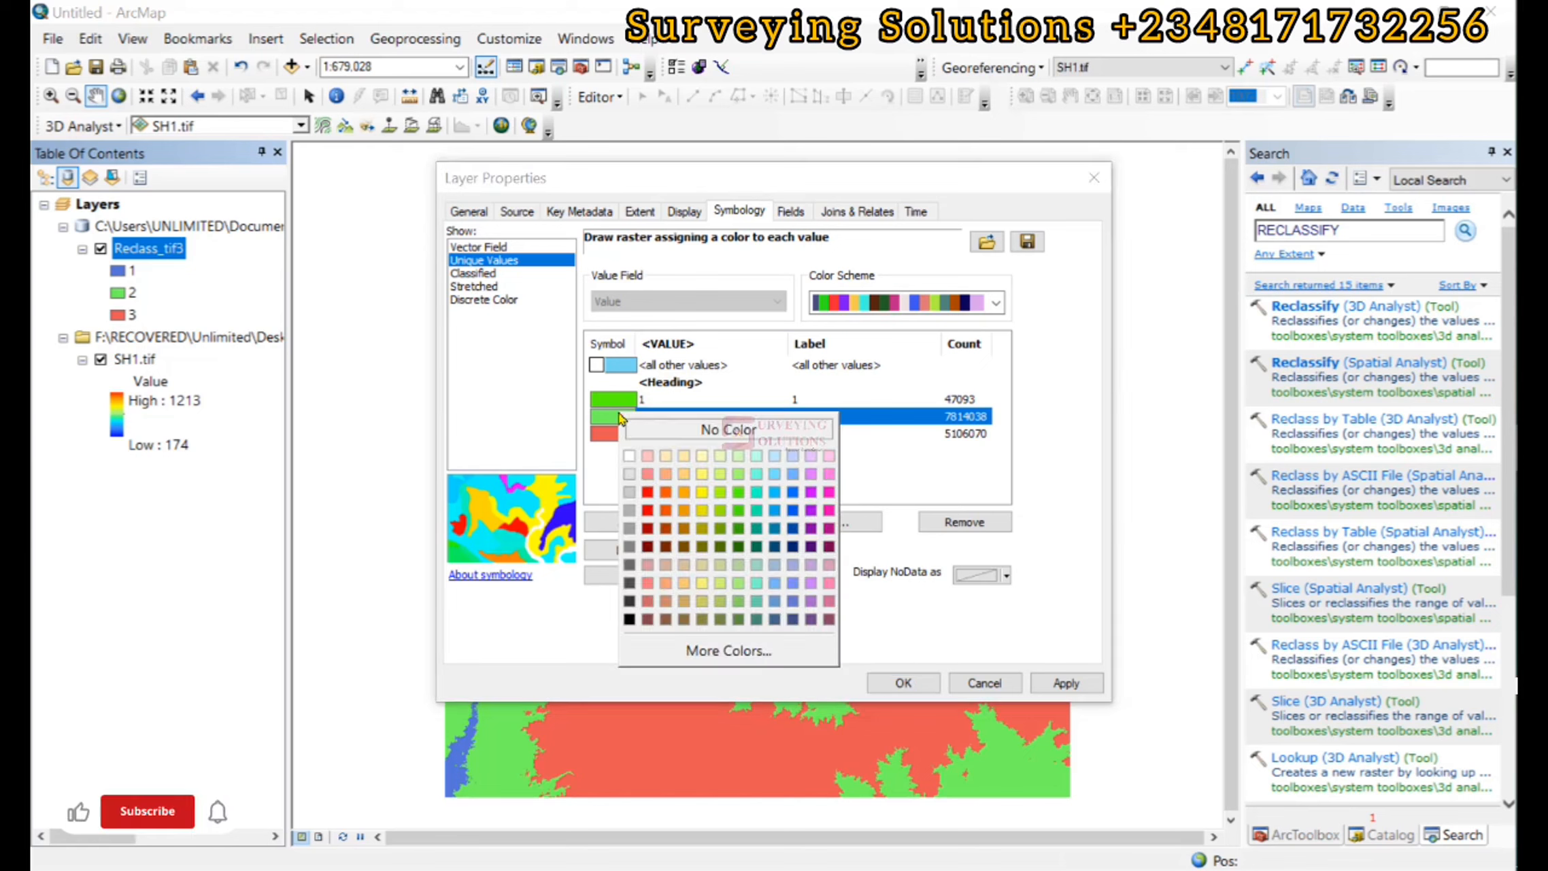
left_click(792, 492)
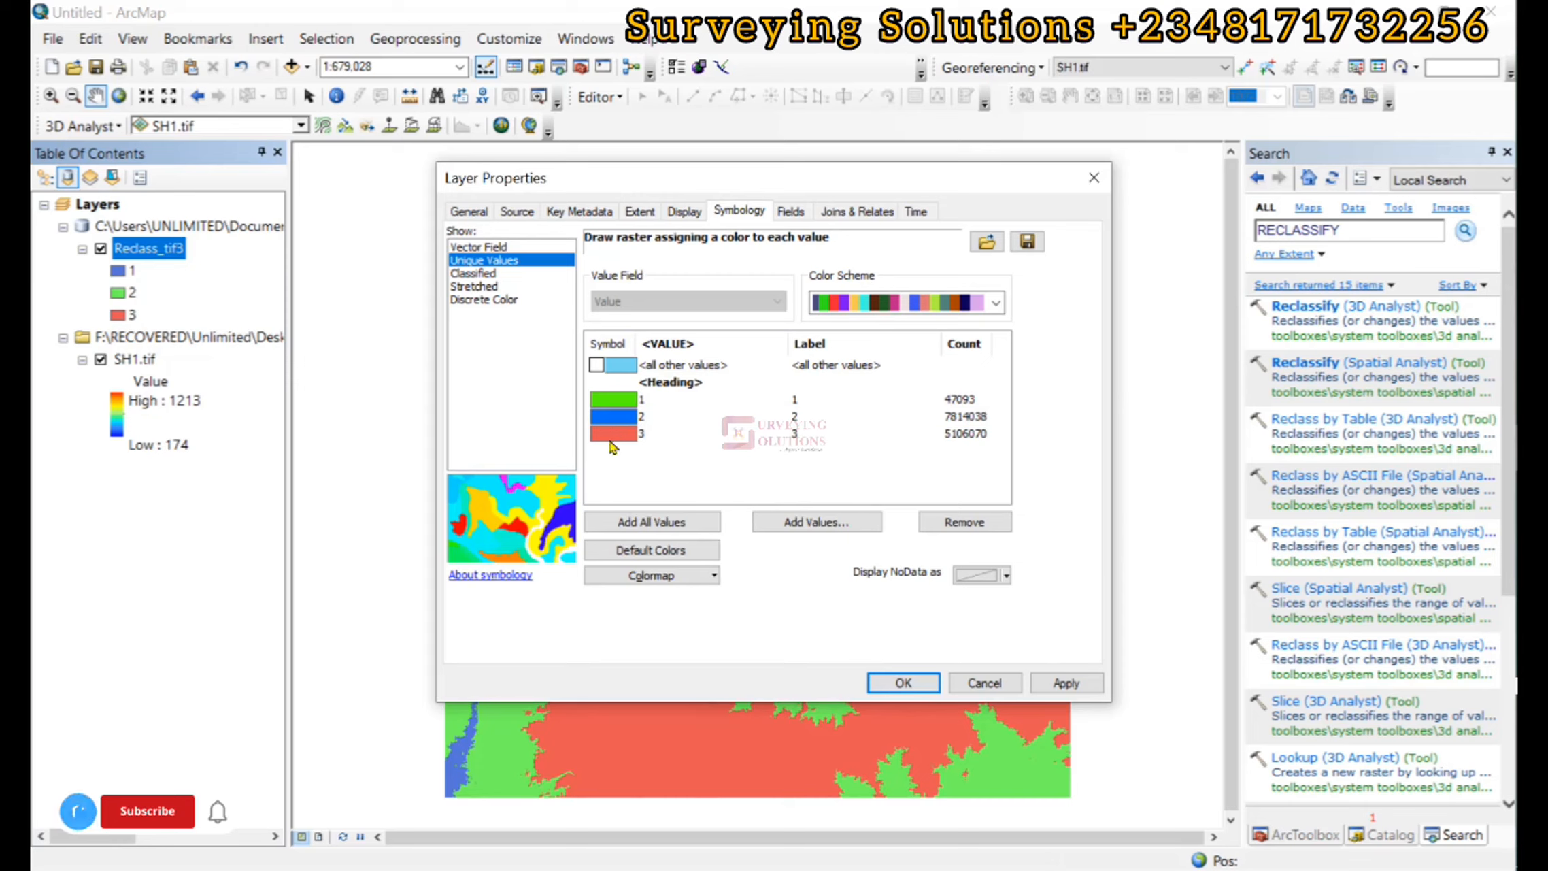
Label values 1, 2 and 3 as LOW, MID and HIGH, and apply the symbology to the Reclass_tif3 layer.
left_click(806, 401)
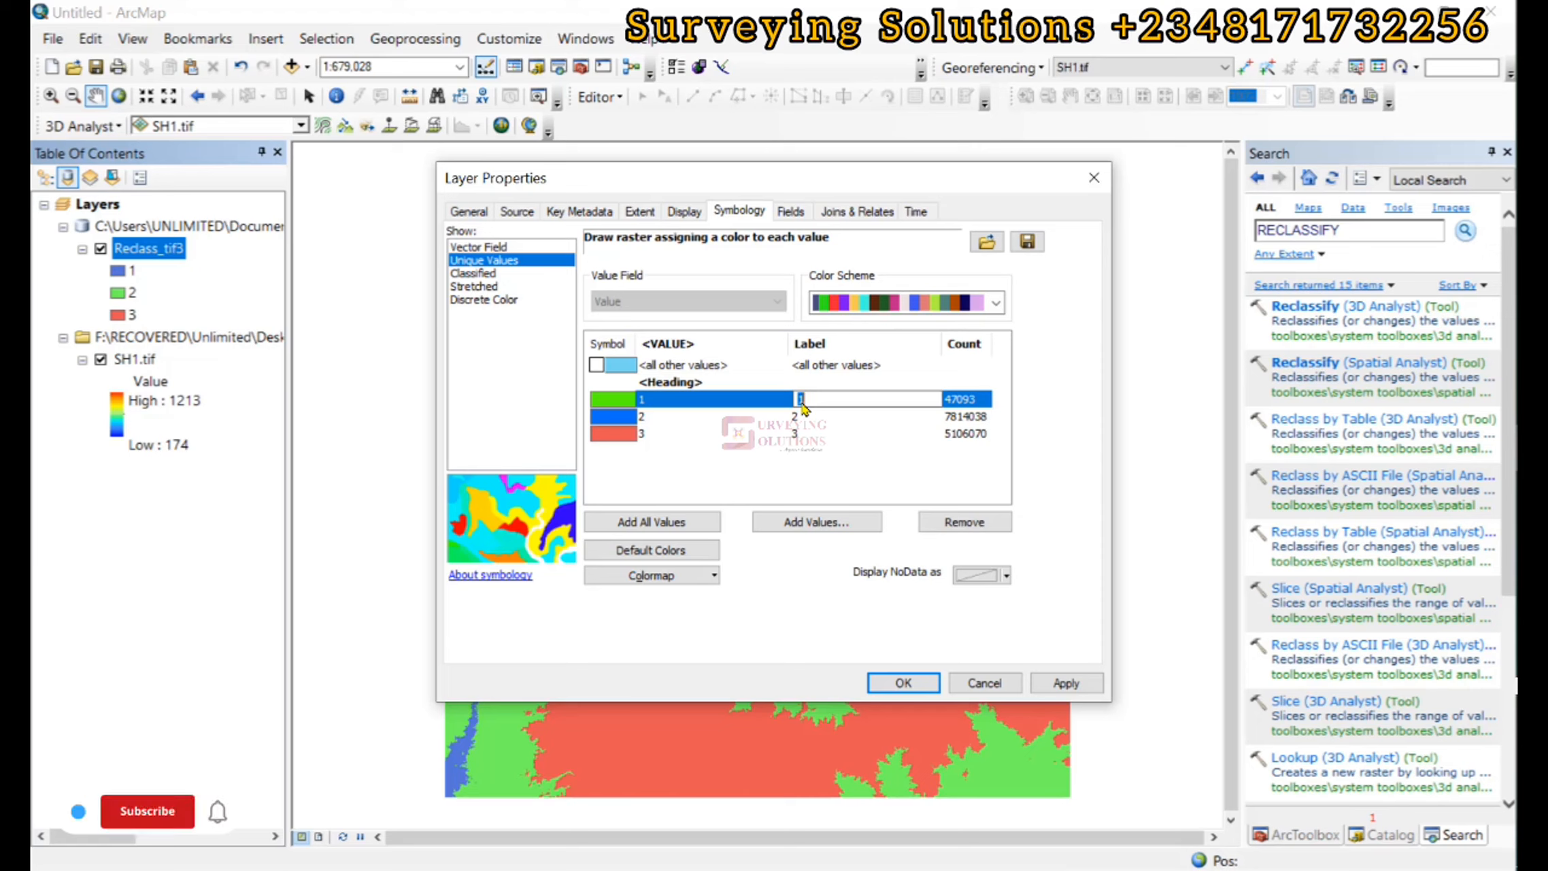
type("LOW")
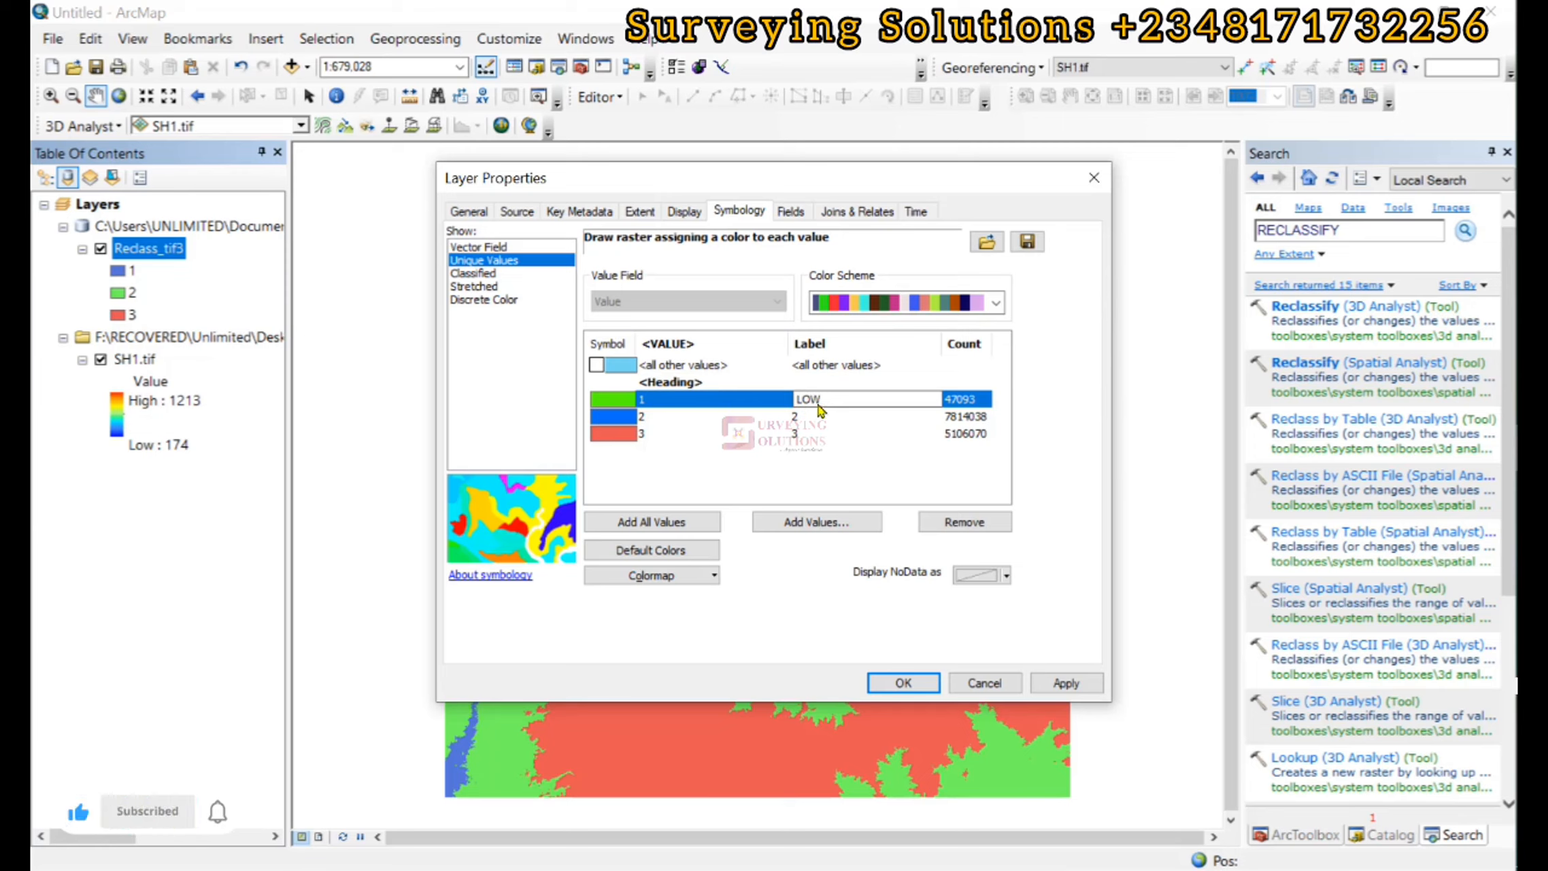
key("Return")
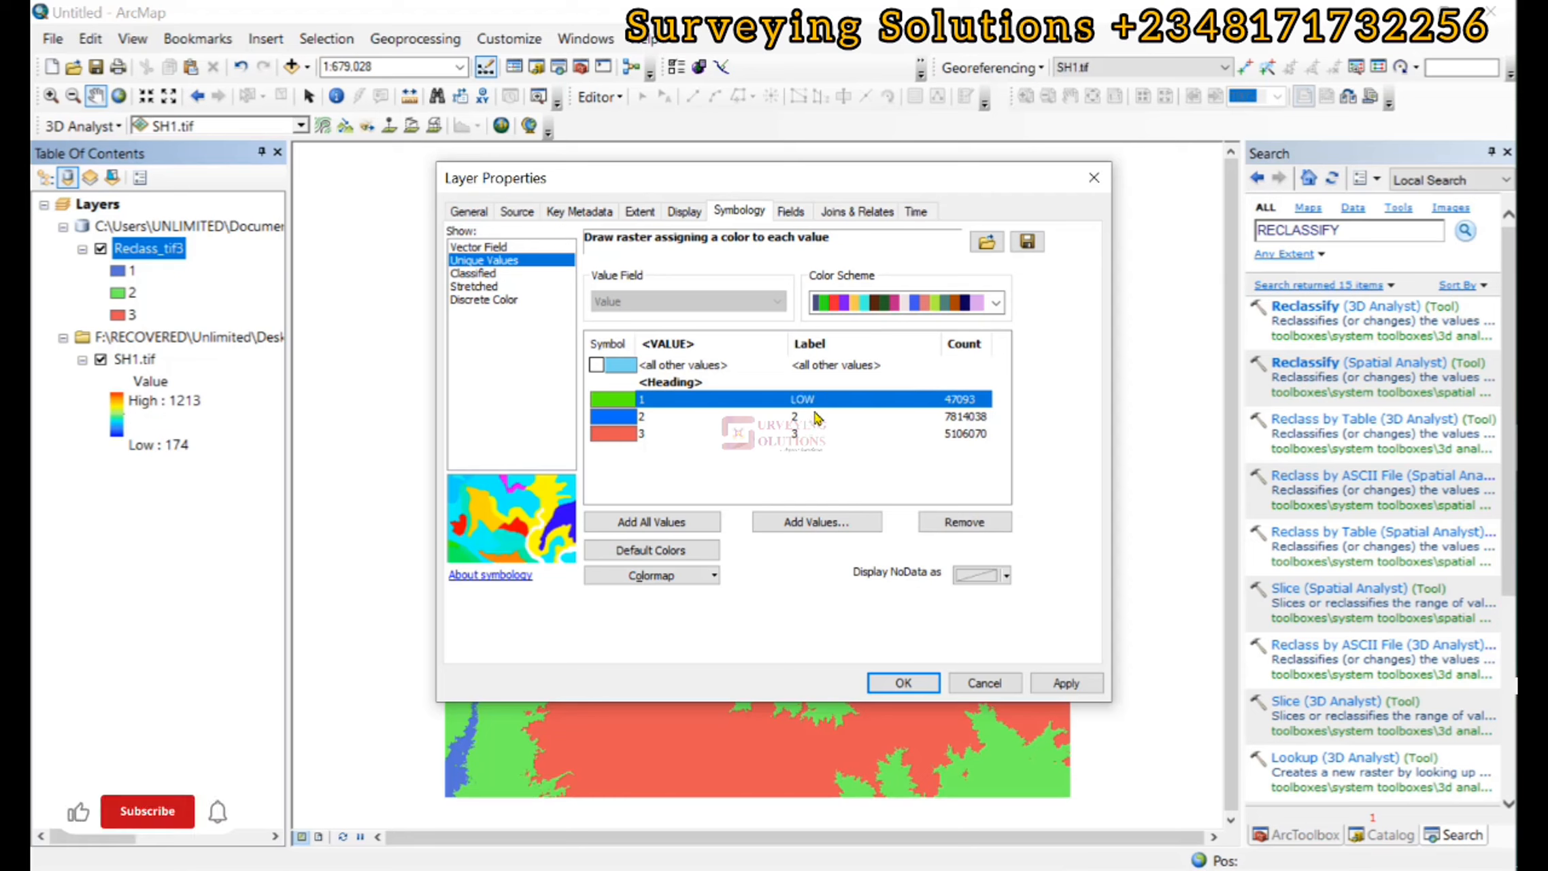
left_click(813, 416)
left_click(798, 415)
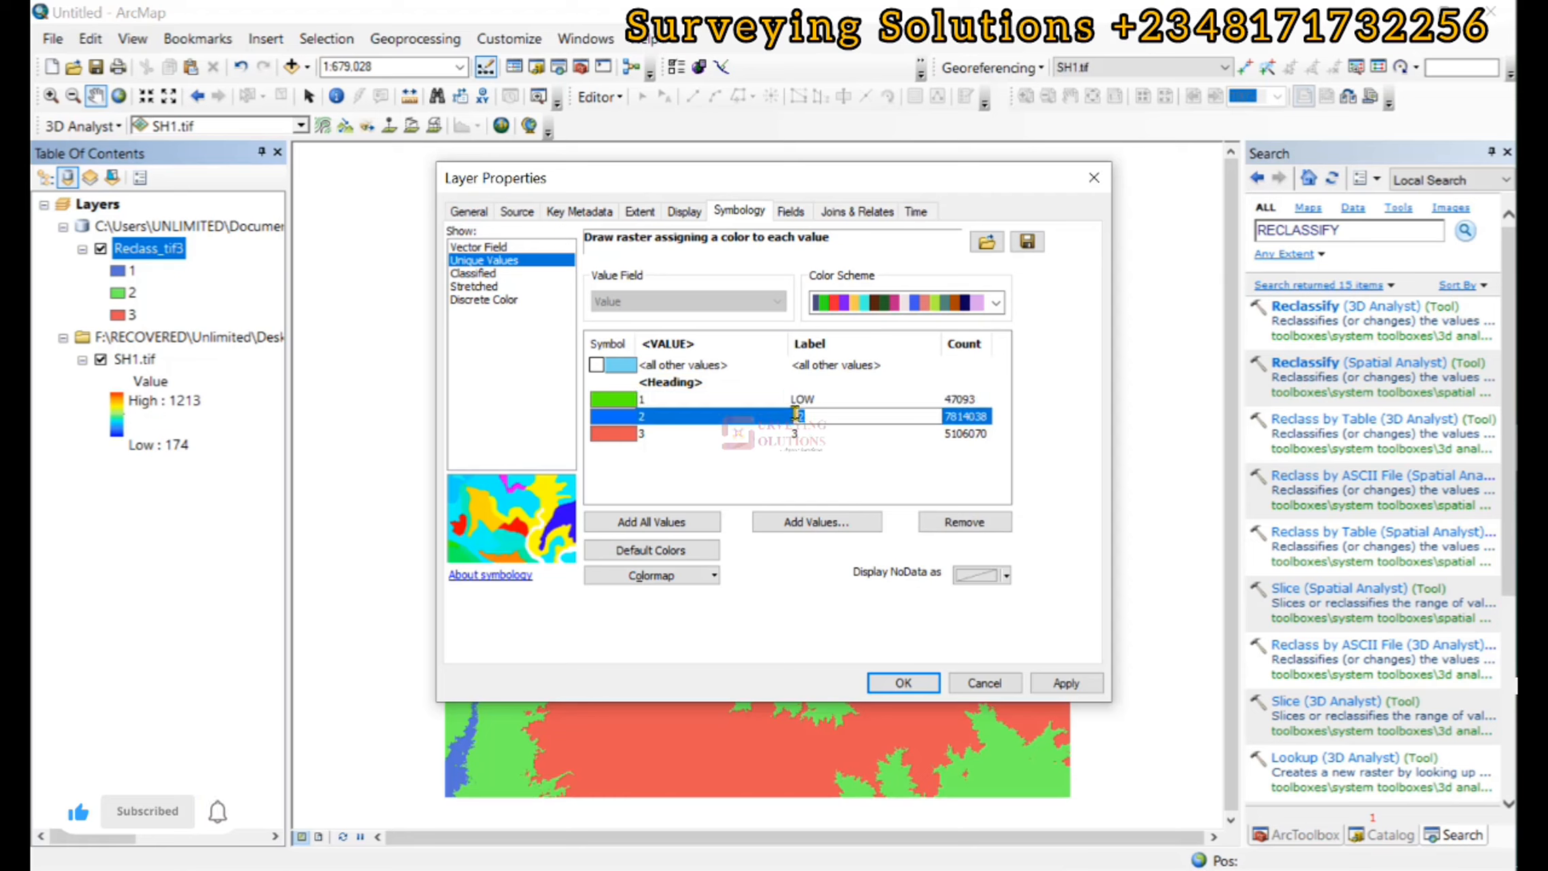
type("MID")
left_click(808, 433)
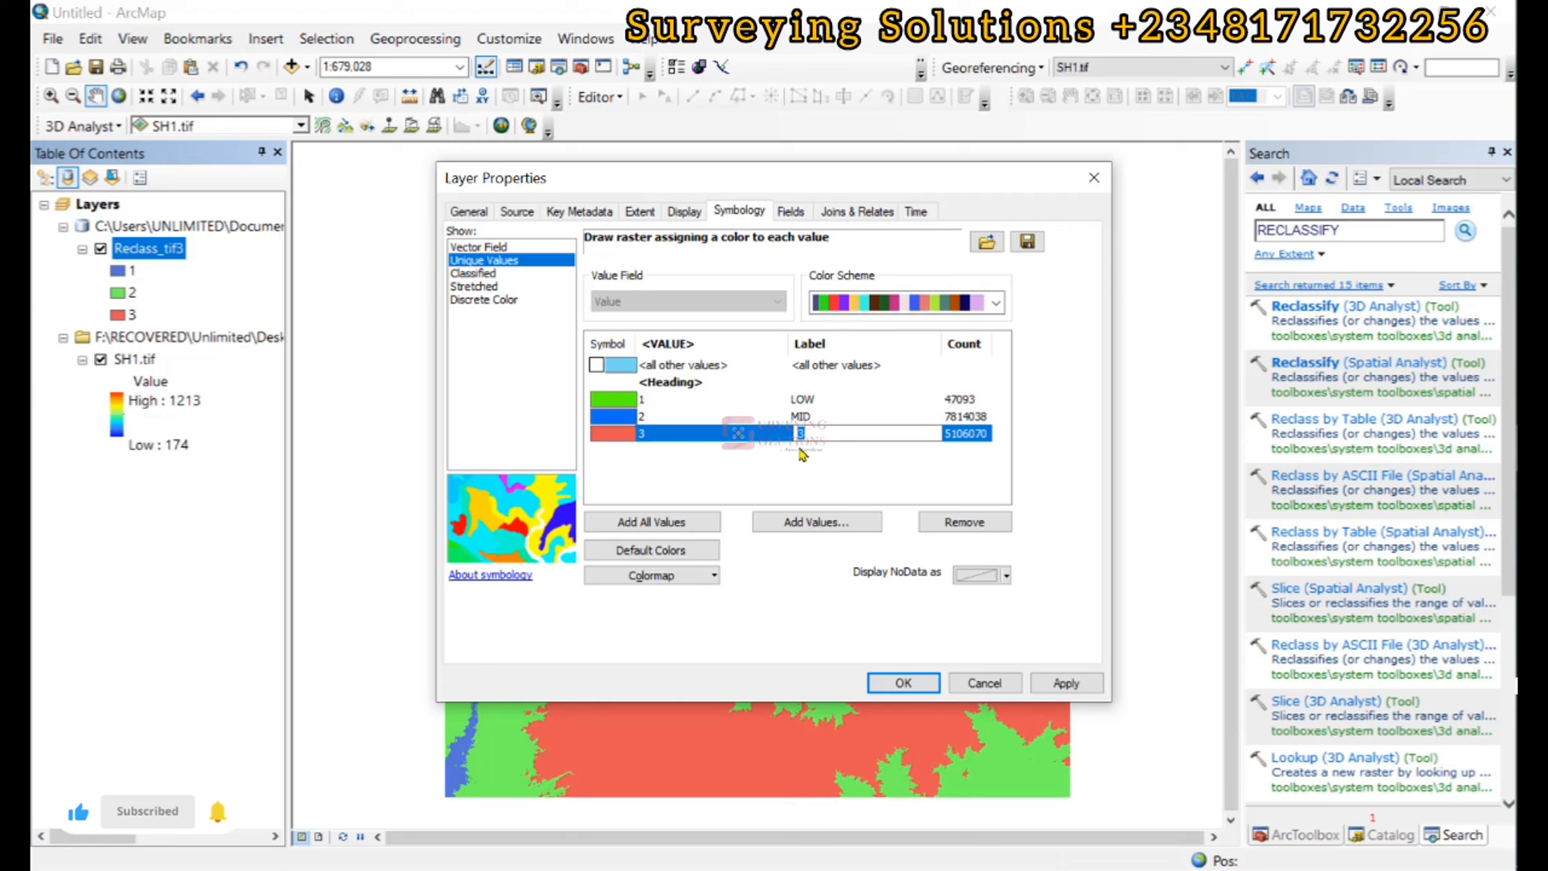
type("HIGH")
left_click(761, 469)
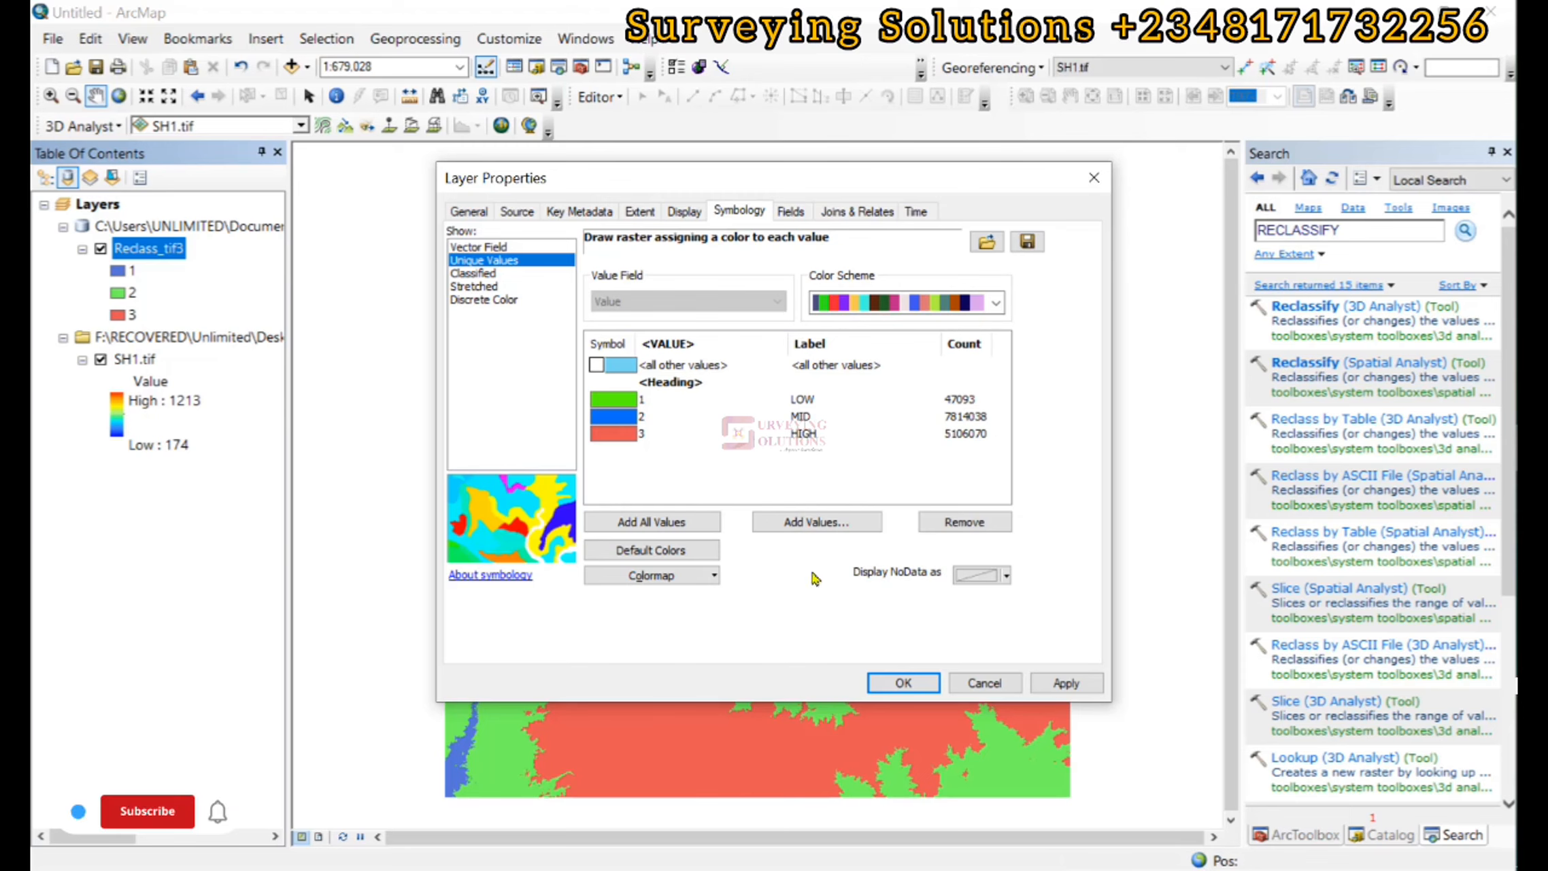
left_click(1065, 682)
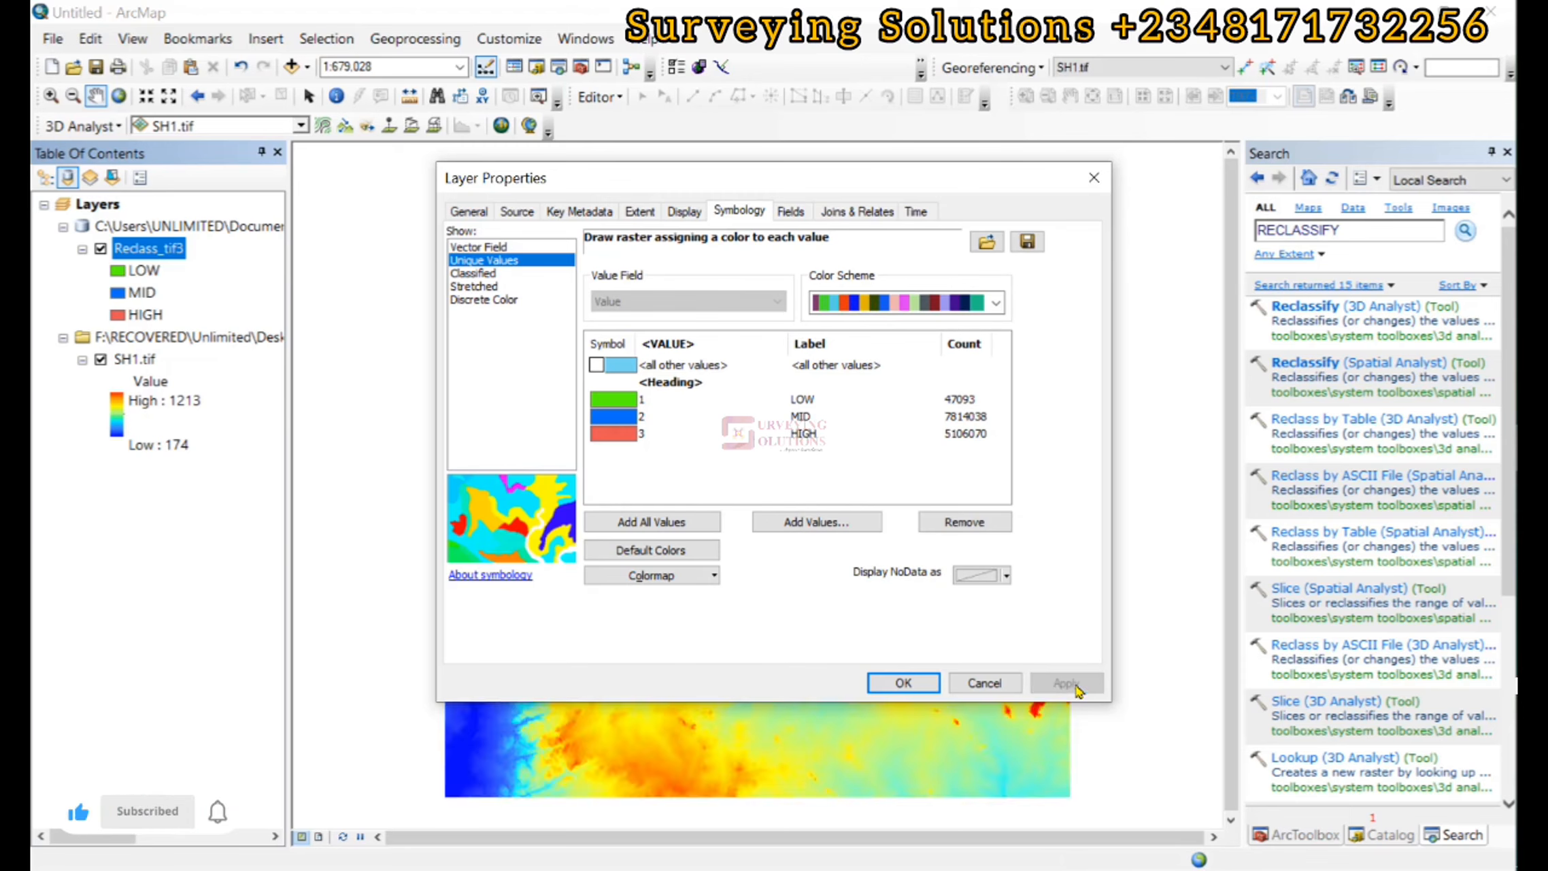
left_click(902, 682)
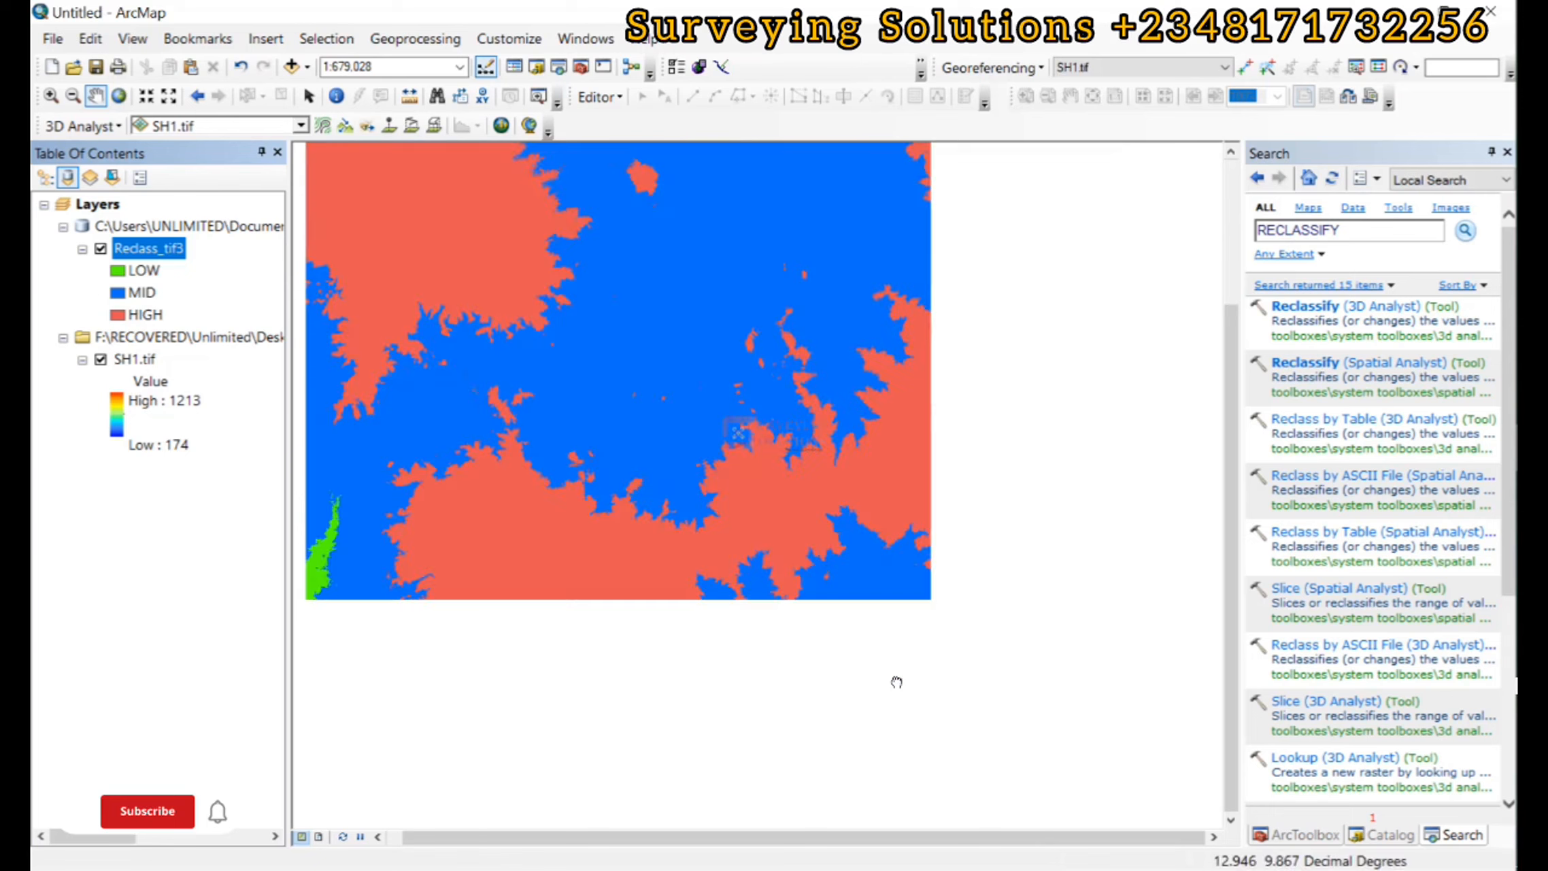
Identify the pixel value of the large HIGH area in the northwest of the Reclass_tif3 layer.
right_click(136, 249)
left_click(219, 369)
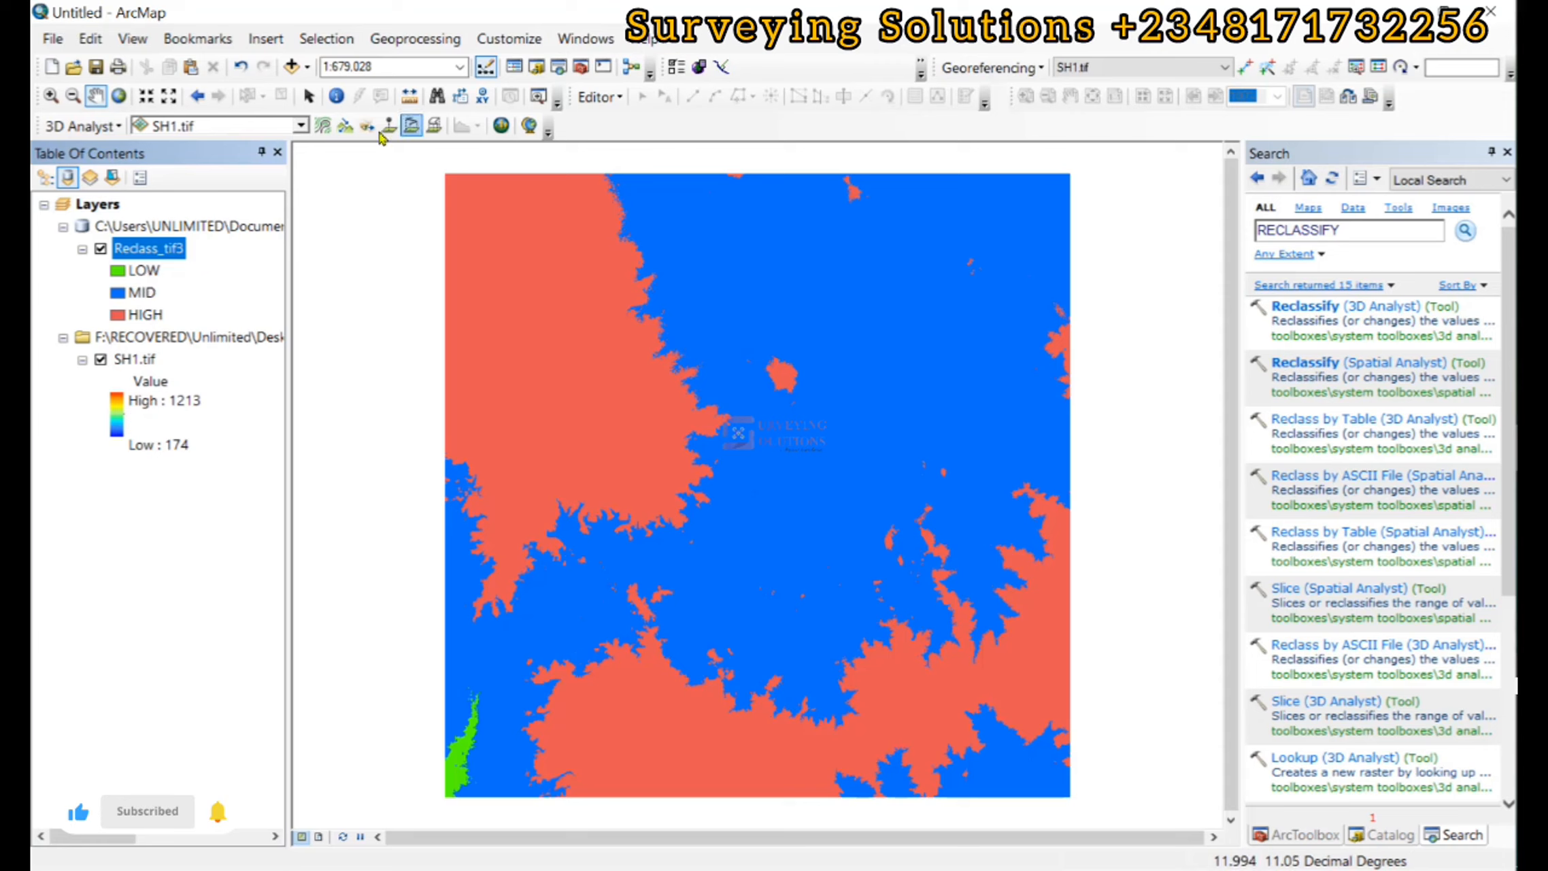
left_click(336, 96)
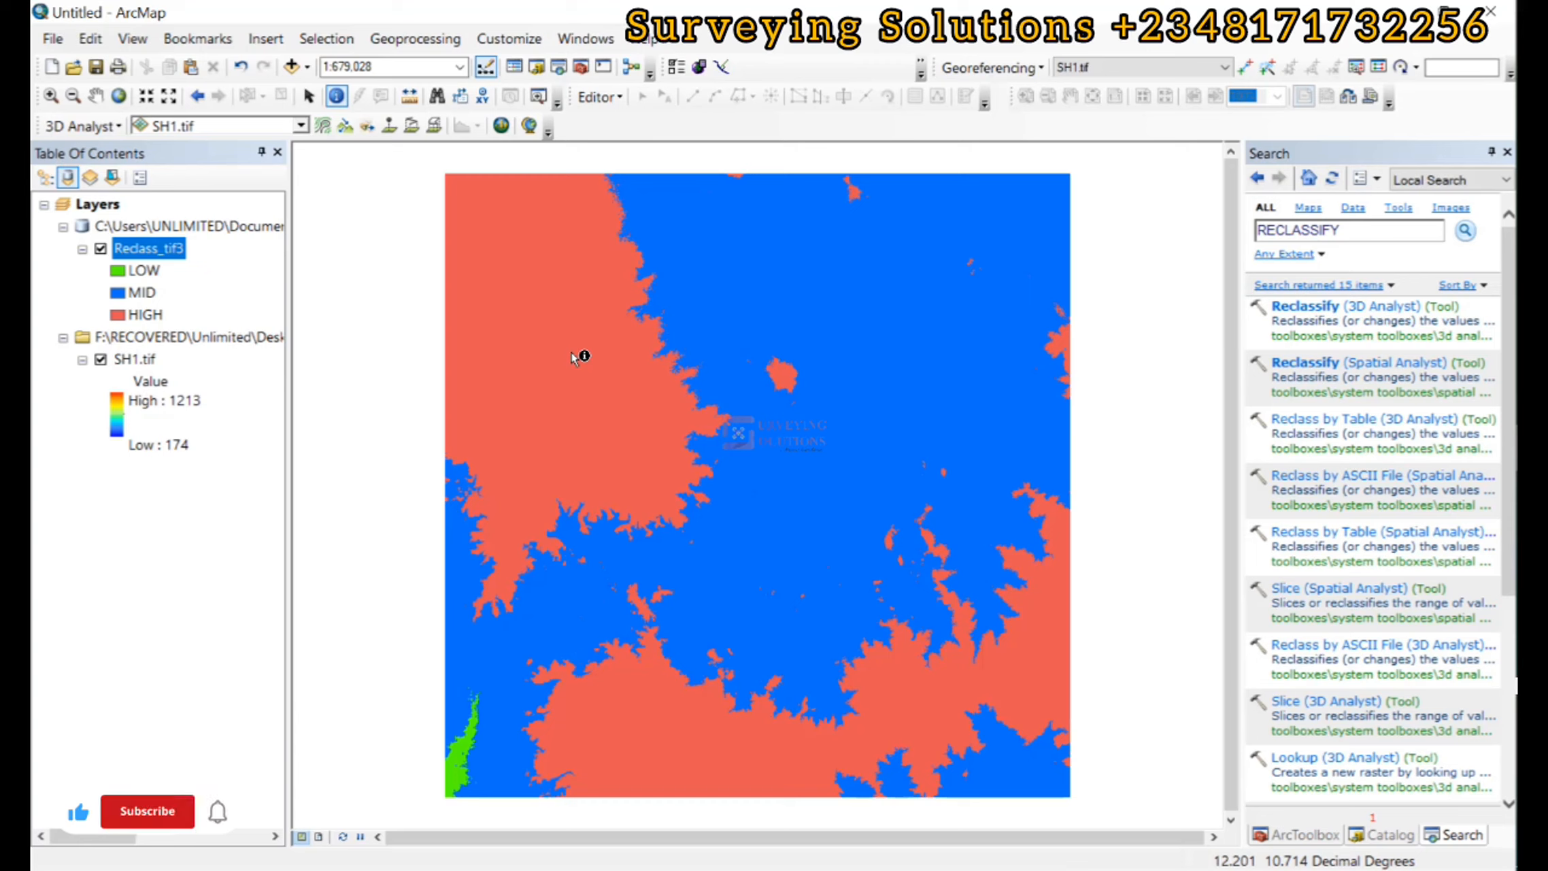
left_click(573, 355)
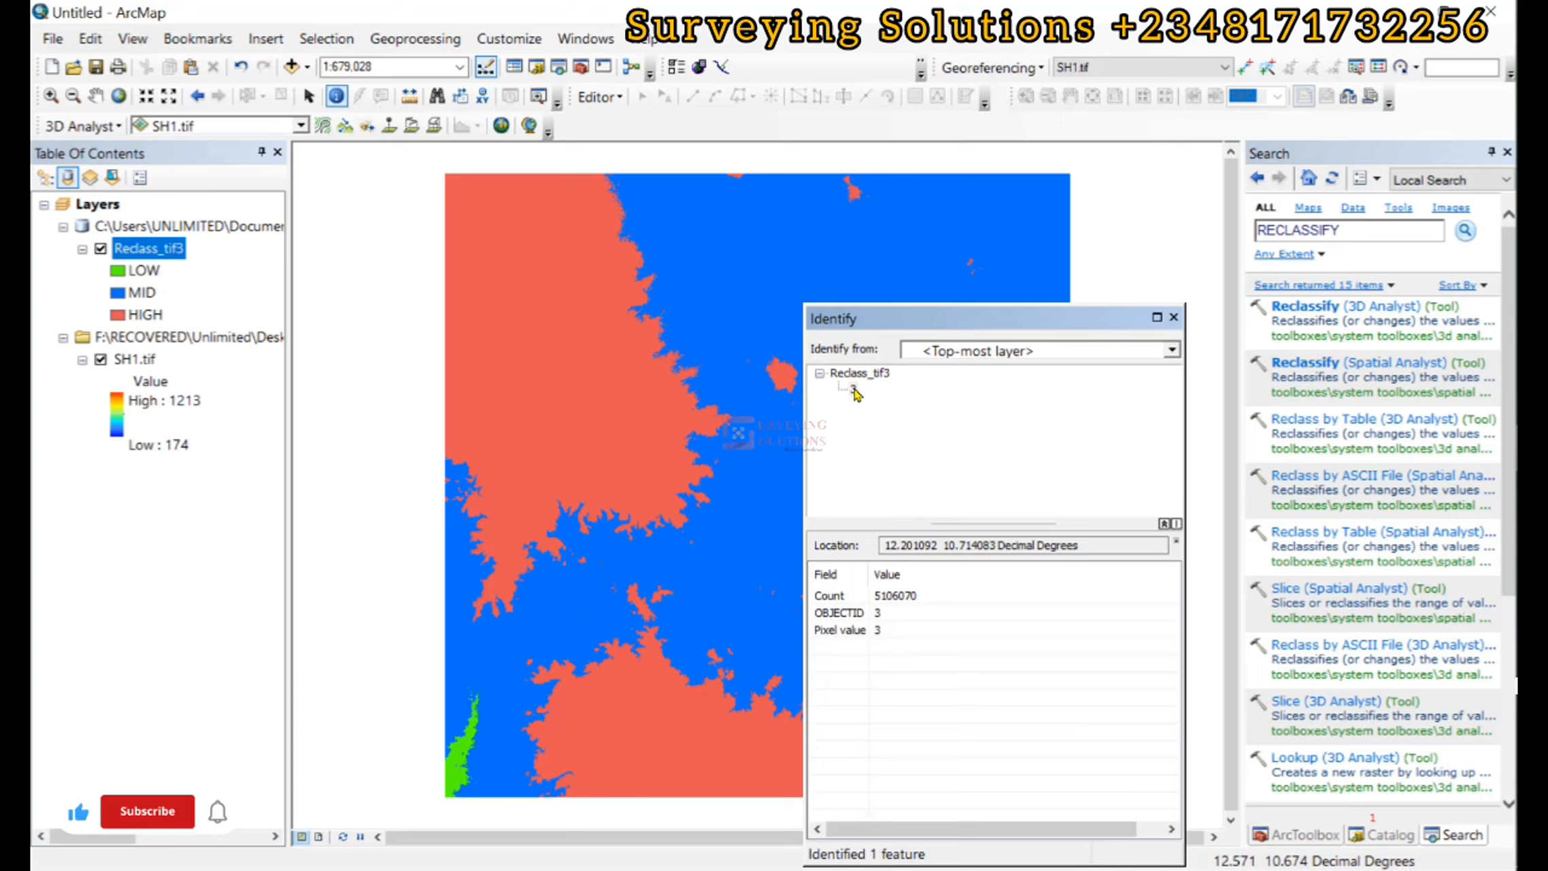
Hide the Reclass_tif3 layer and identify SH1.tif elevation values in the northwest high ground and the dark blue southwest lowland.
left_click(101, 248)
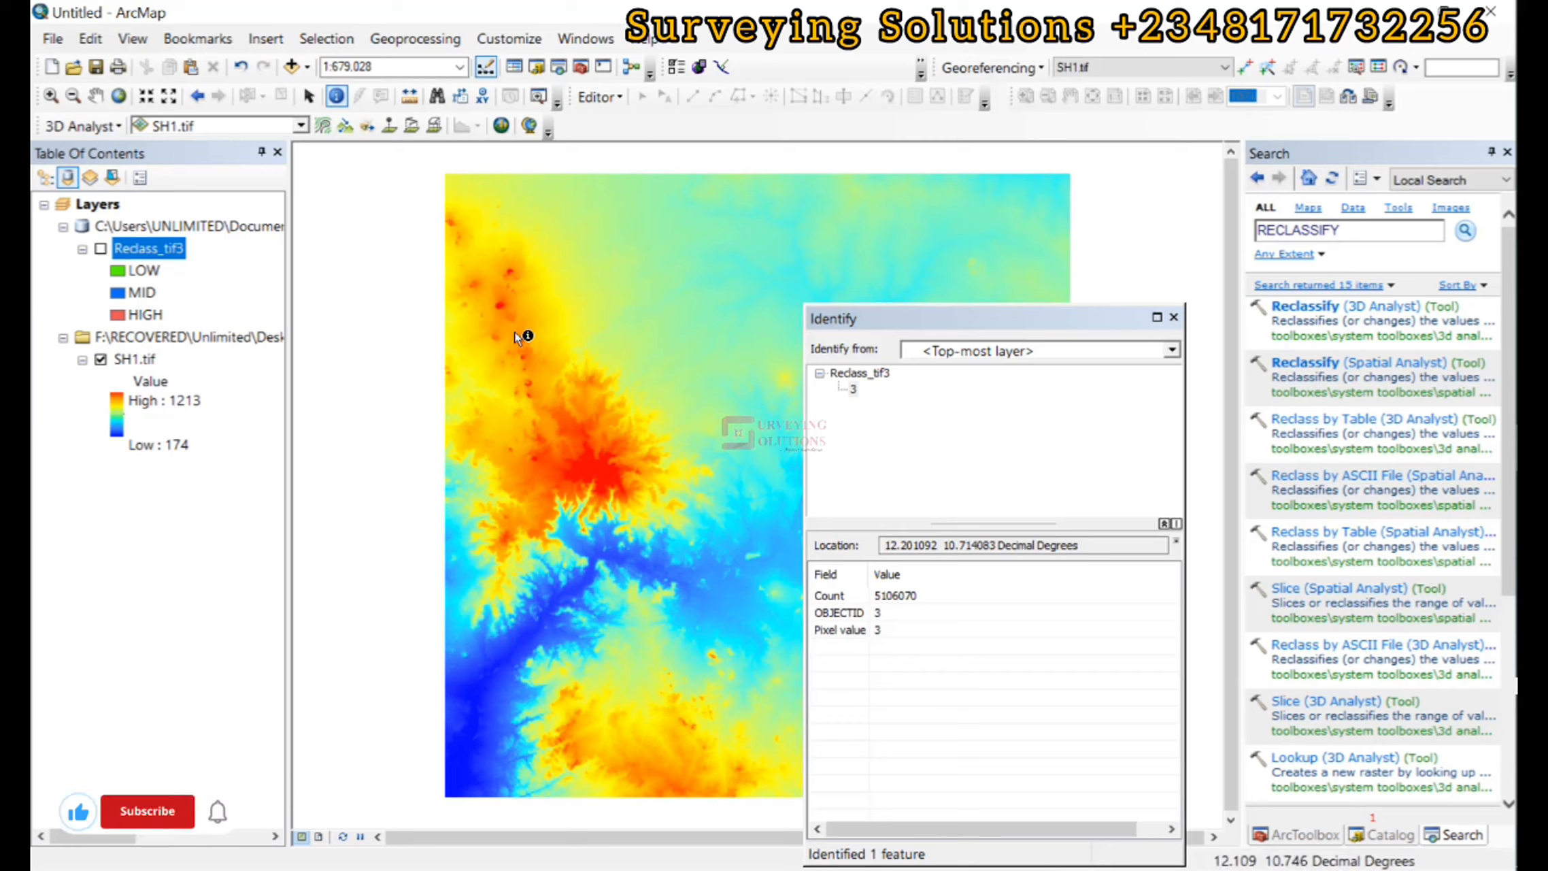
left_click(576, 344)
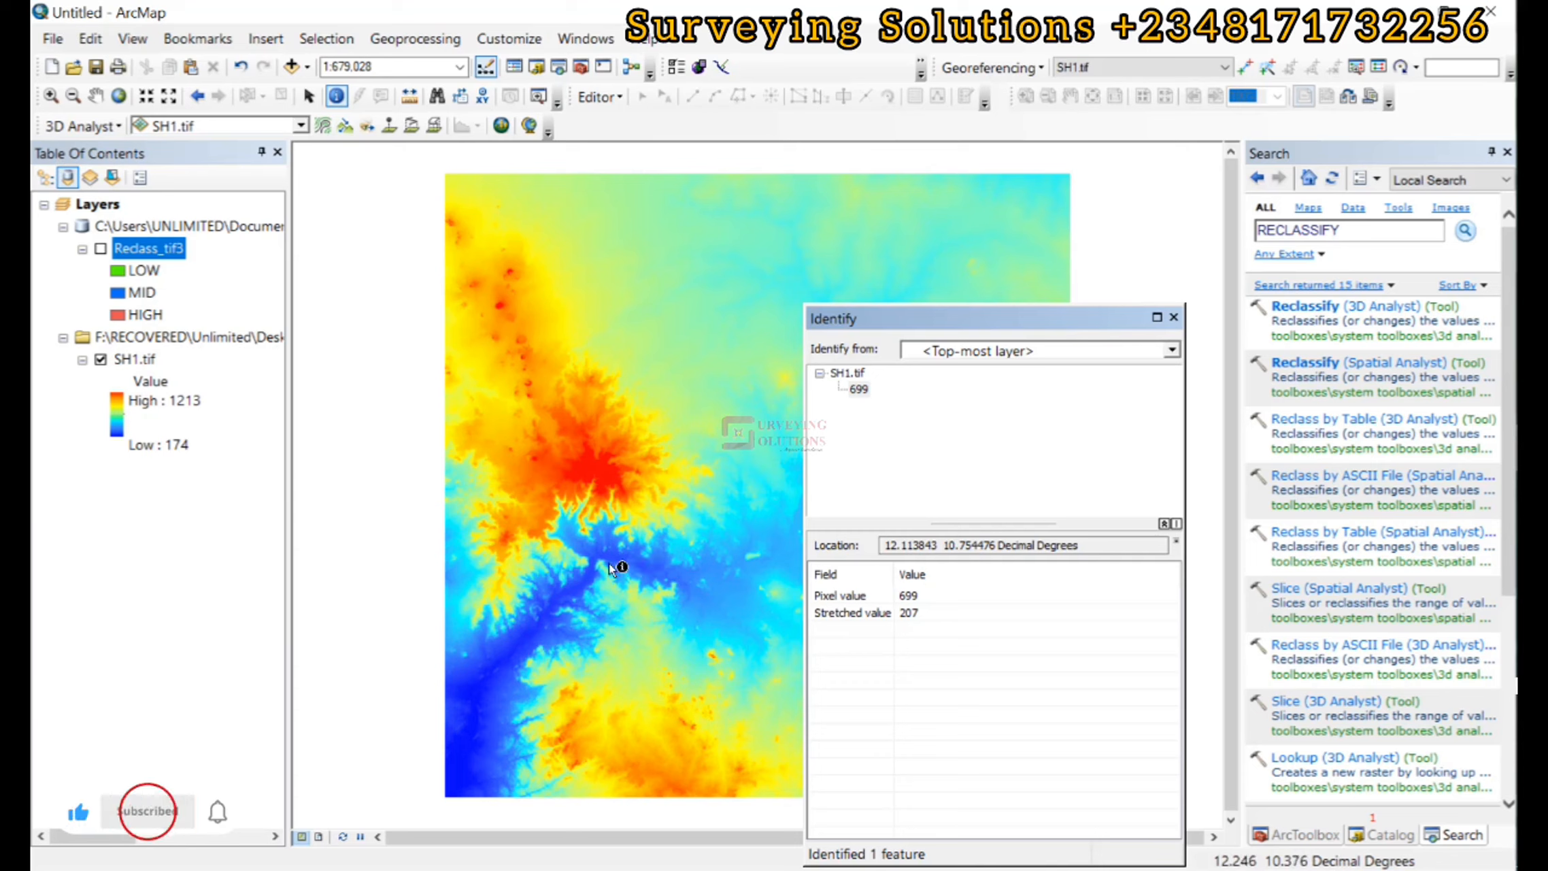
left_click(492, 673)
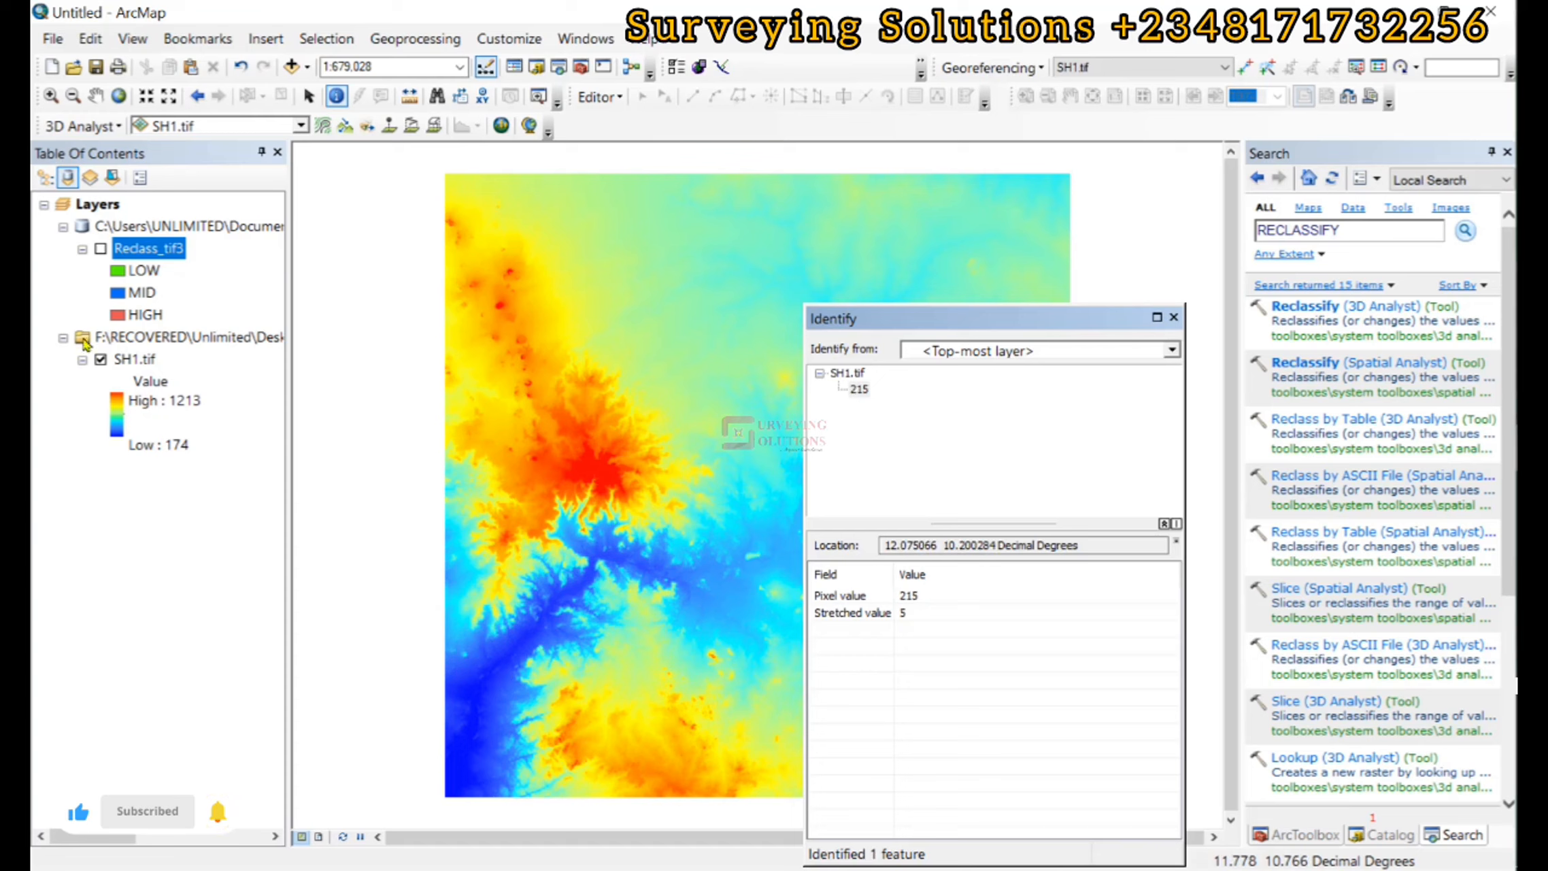
Show the Reclass_tif3 layer again, identify a pixel in its MID area, and close the Identify results, returning to the Pan tool.
left_click(100, 249)
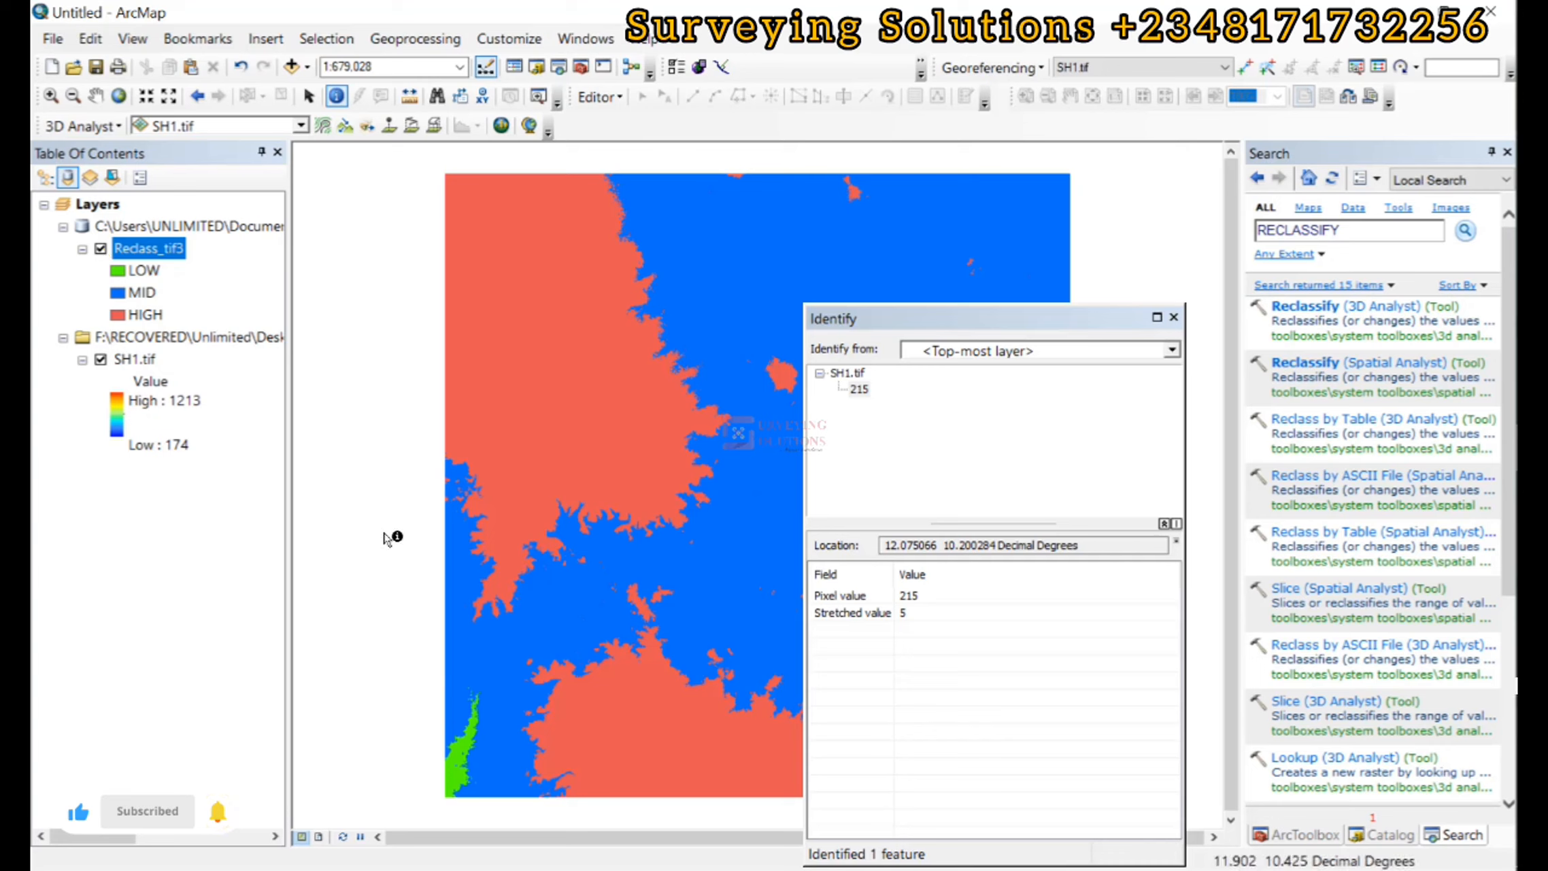
left_click(556, 605)
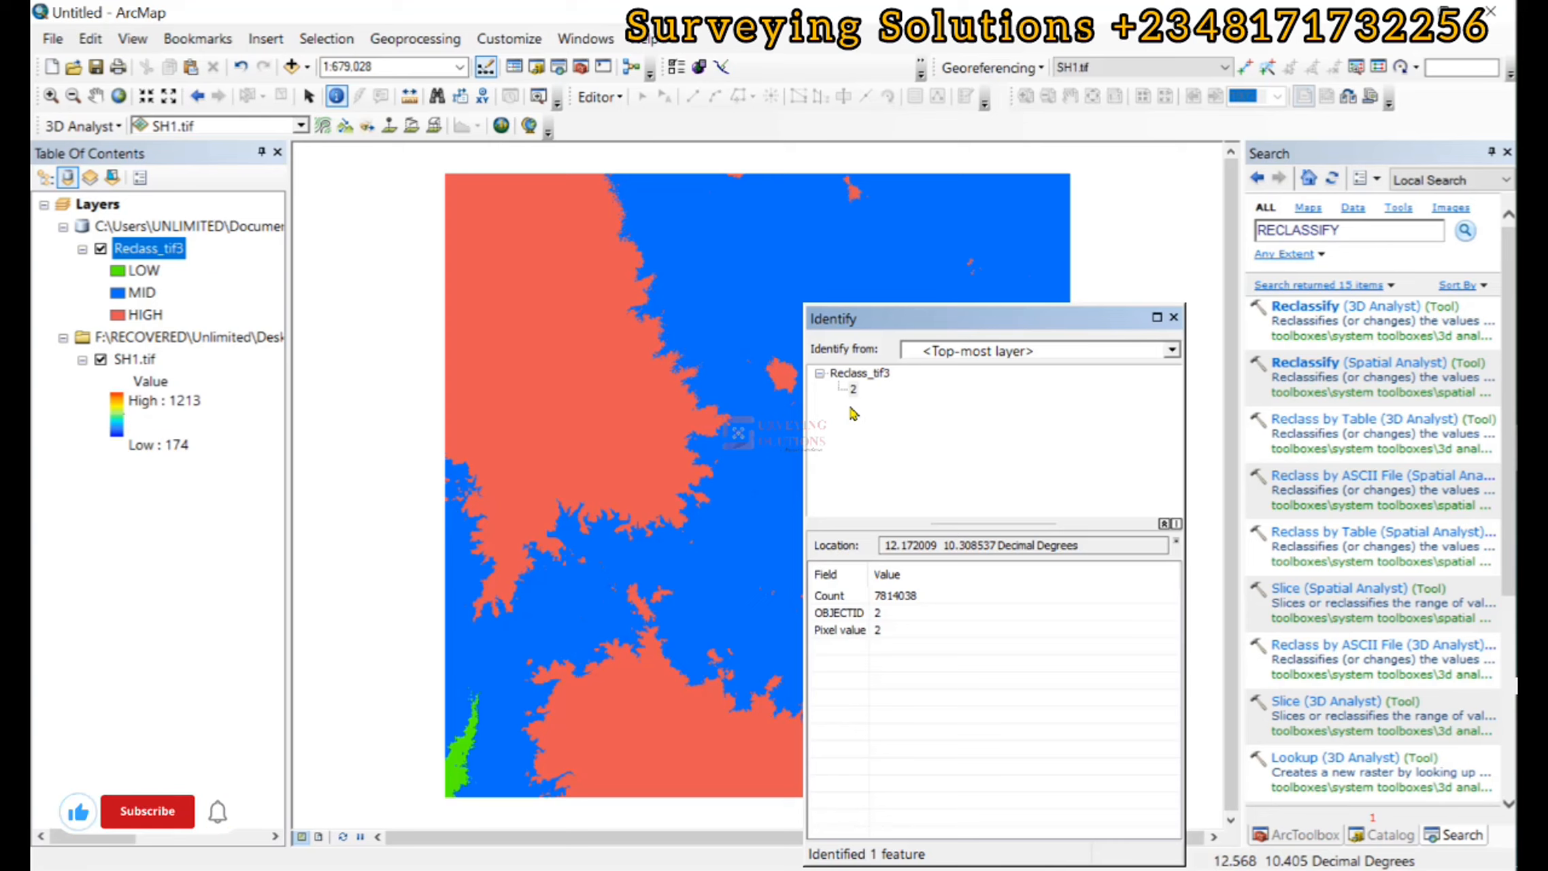
left_click(1174, 317)
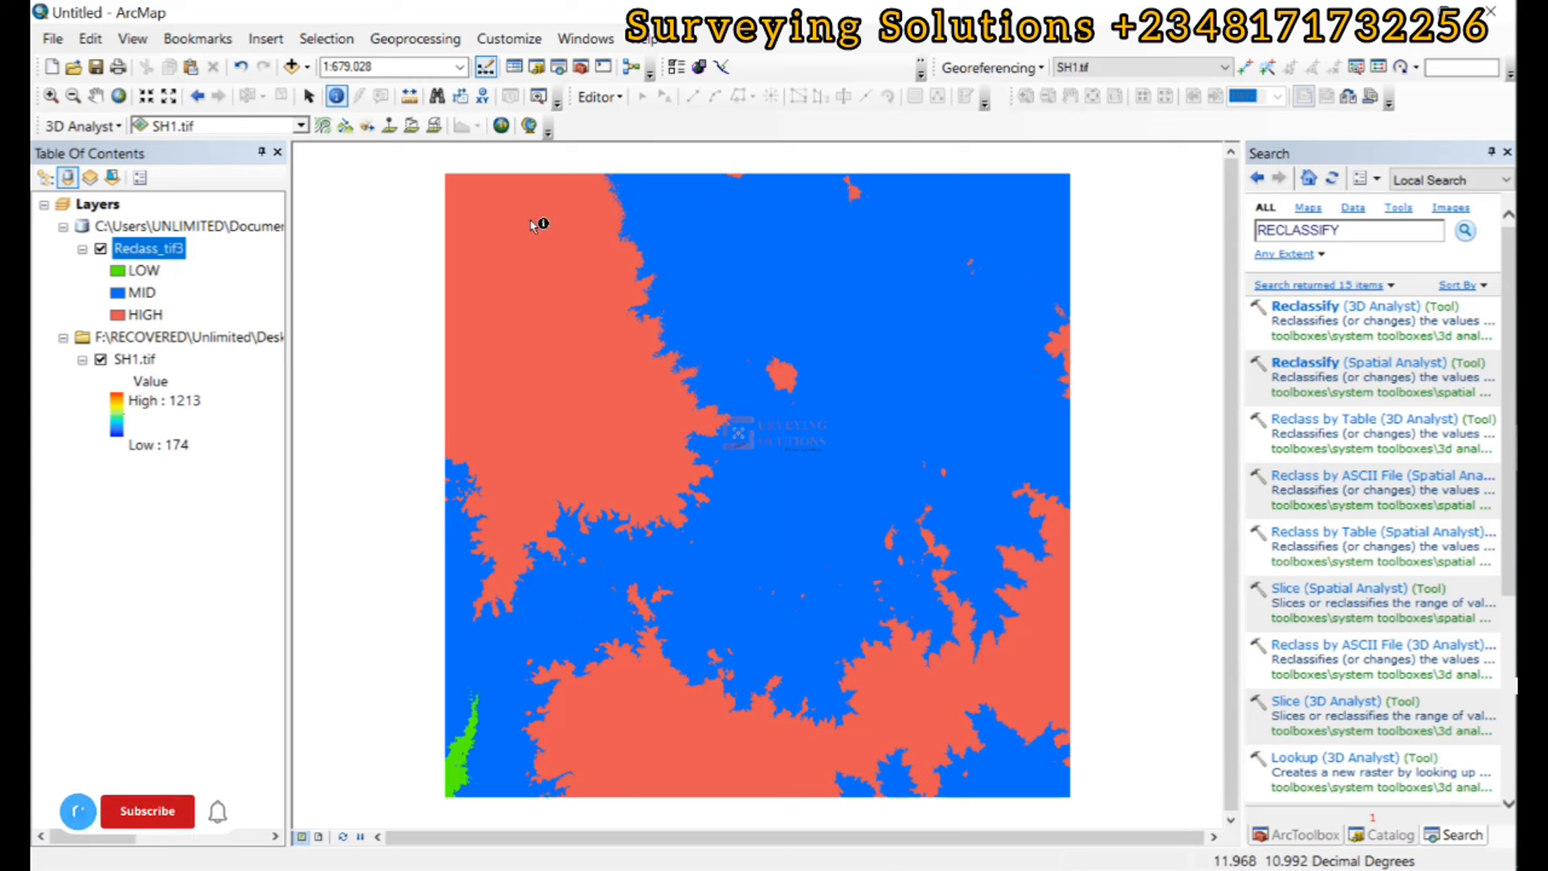
left_click(97, 96)
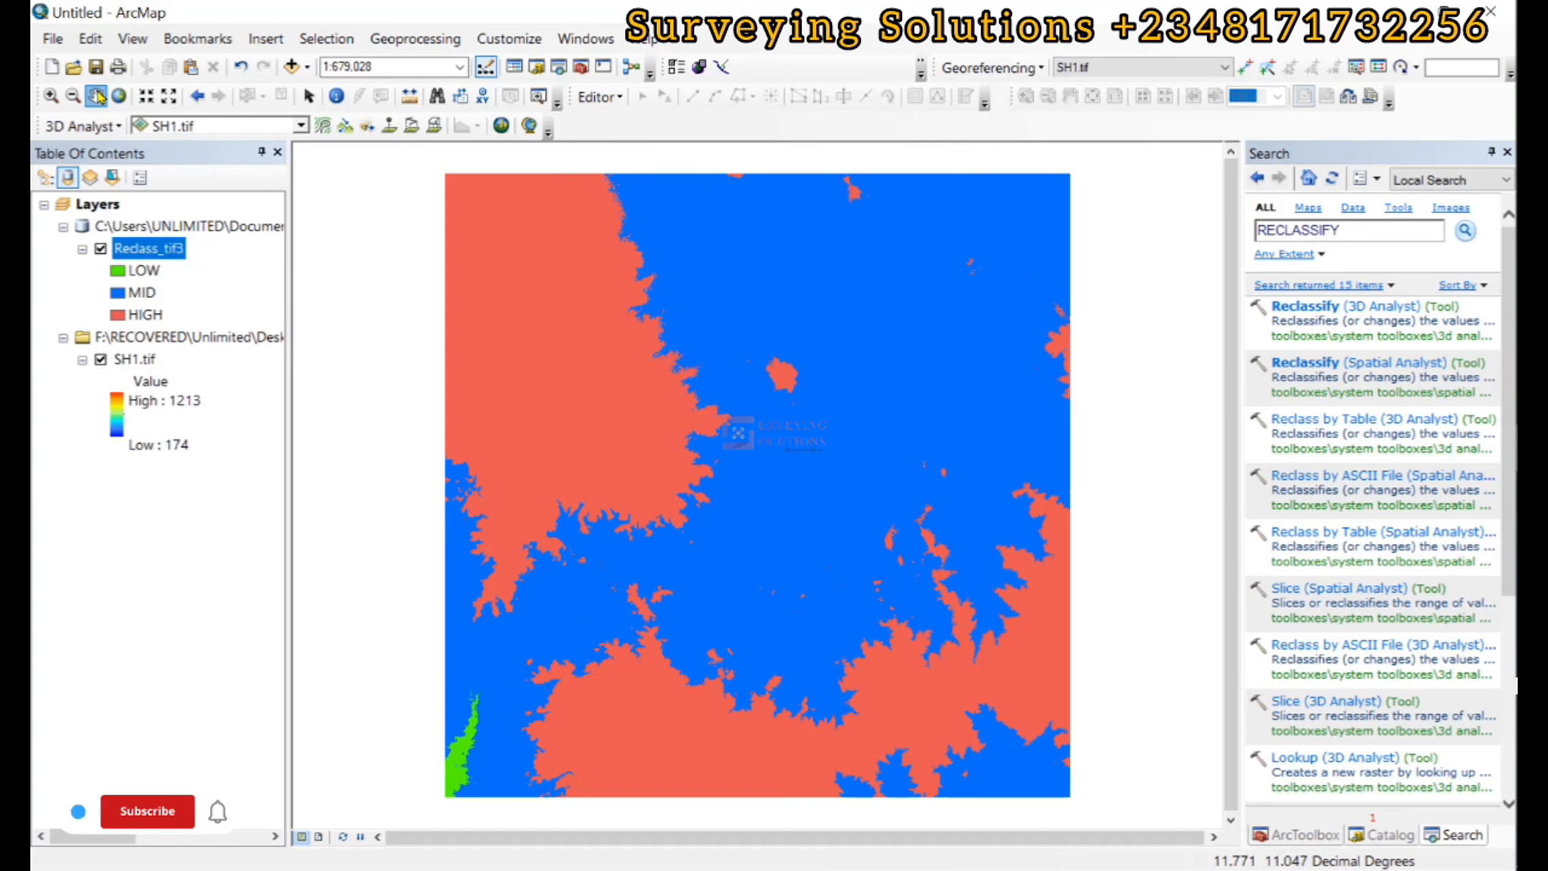